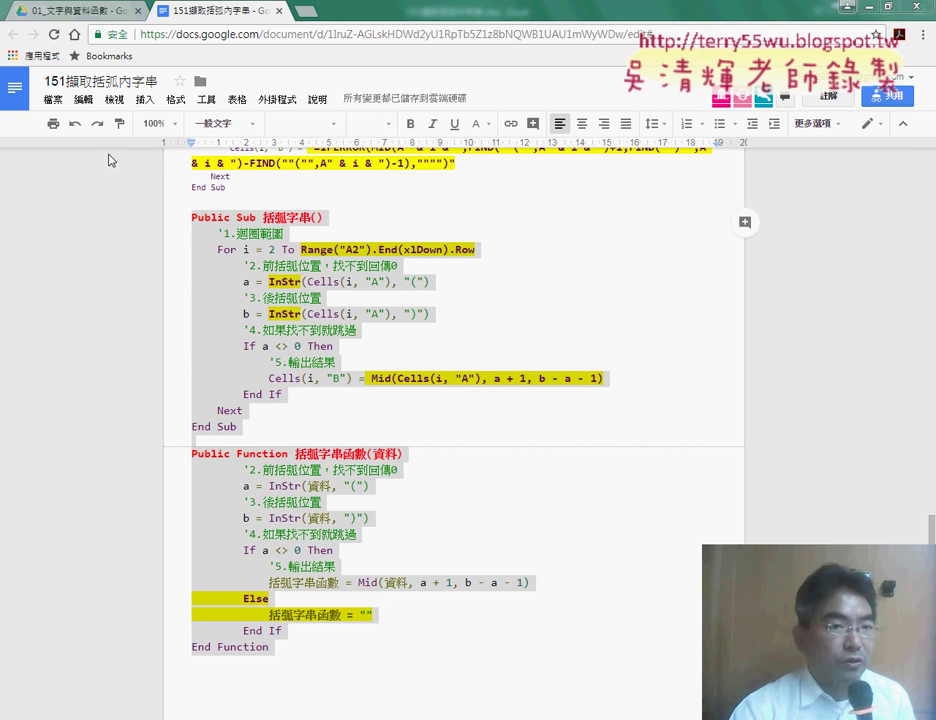
Switch from the macro code document to the Google Drive course folder.
left_click(75, 10)
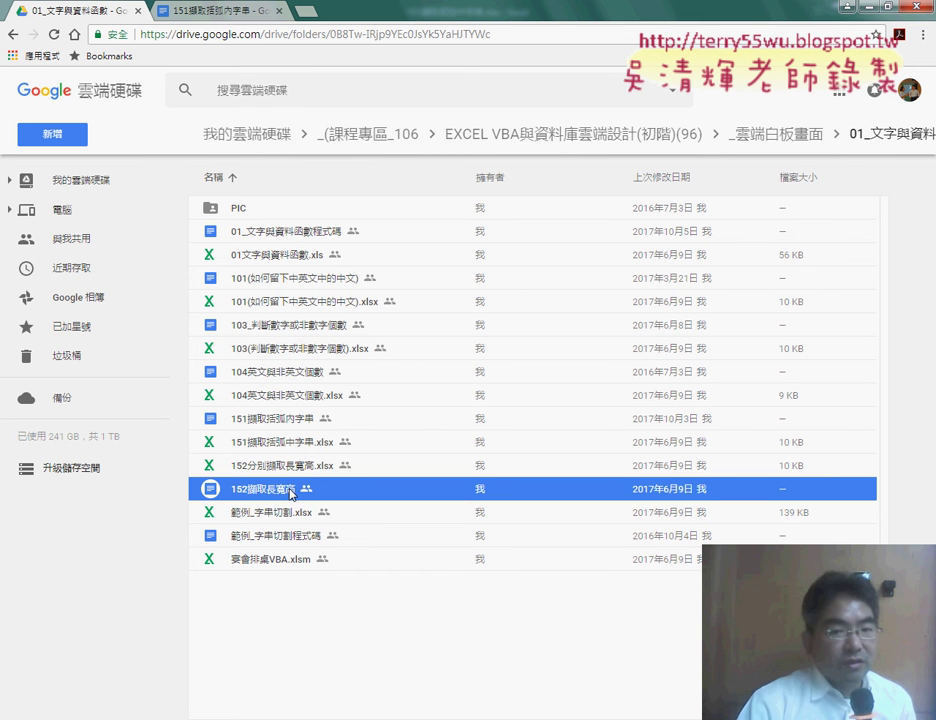
left_click(281, 446)
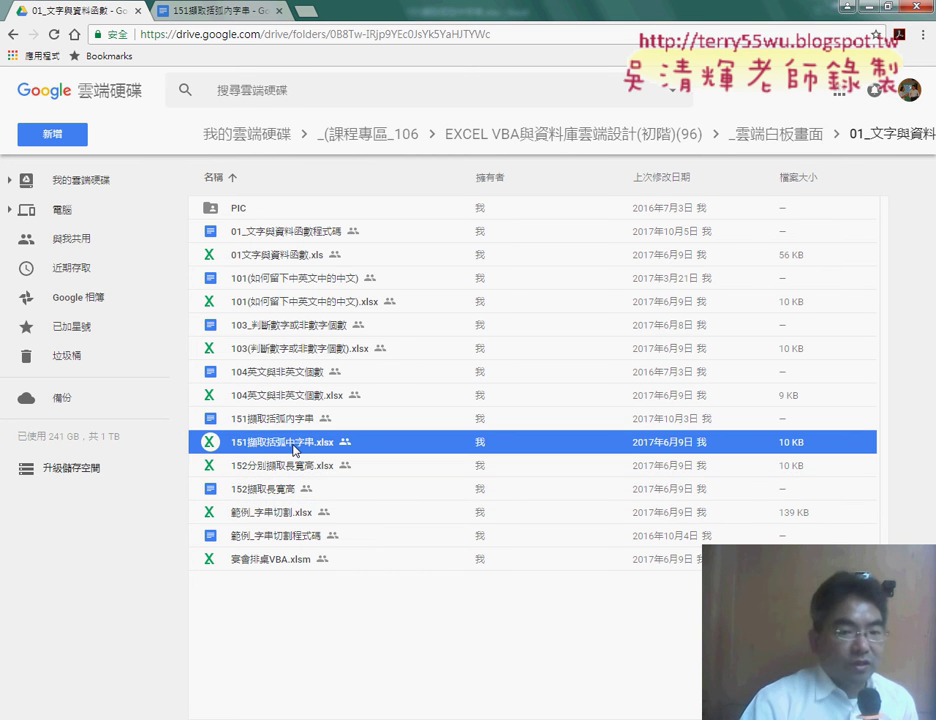
left_click(279, 468)
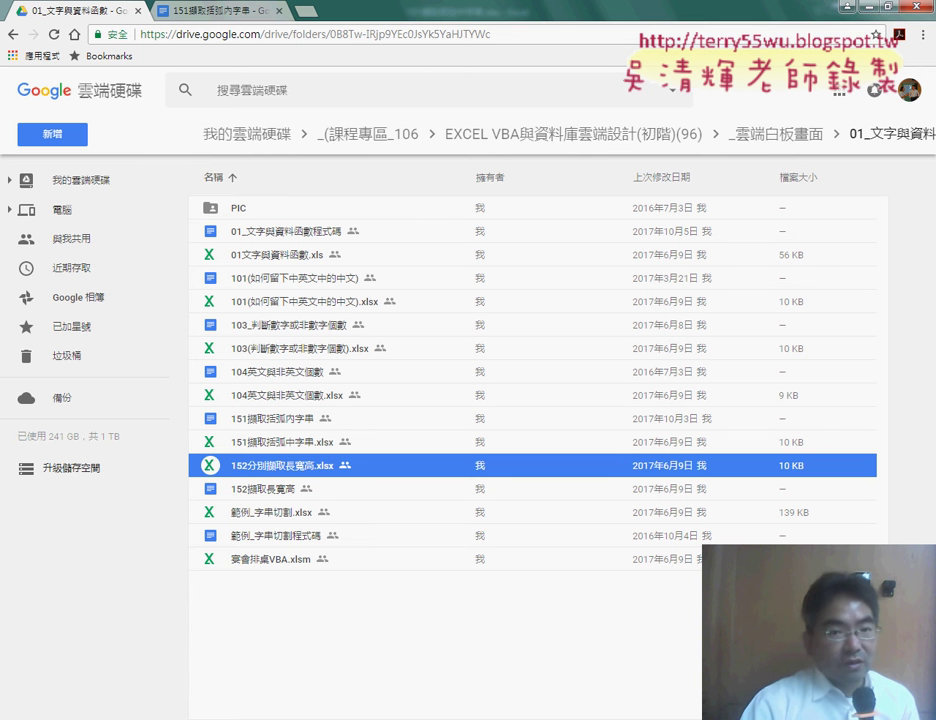
left_click(142, 674)
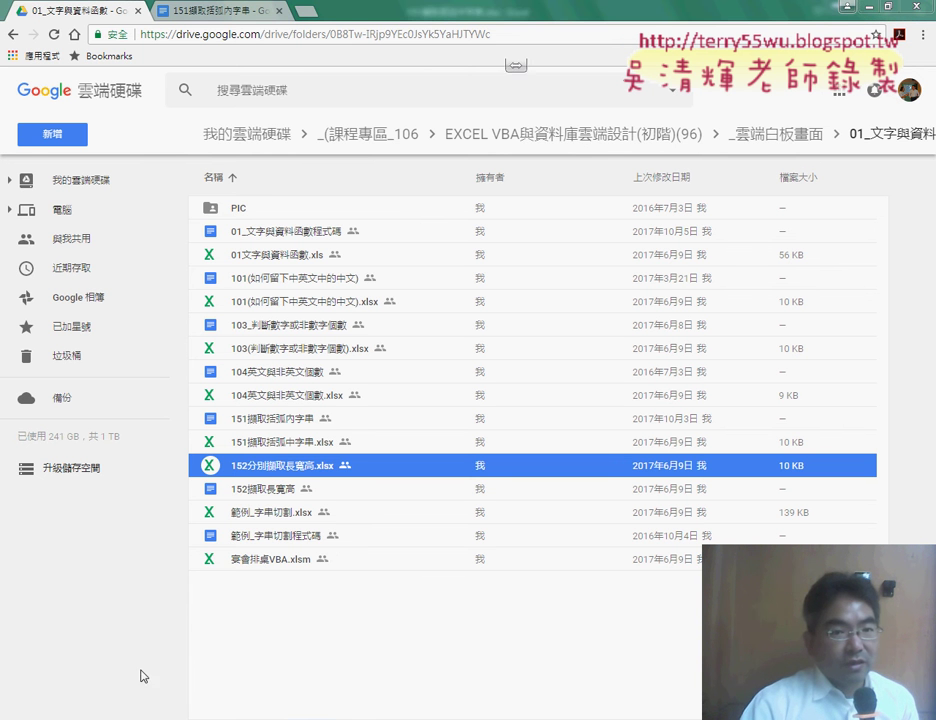
Open the 152分別擷取長寬高 workbook and clear the 長, 寬, 高 values in C2:E8.
double_click(240, 218)
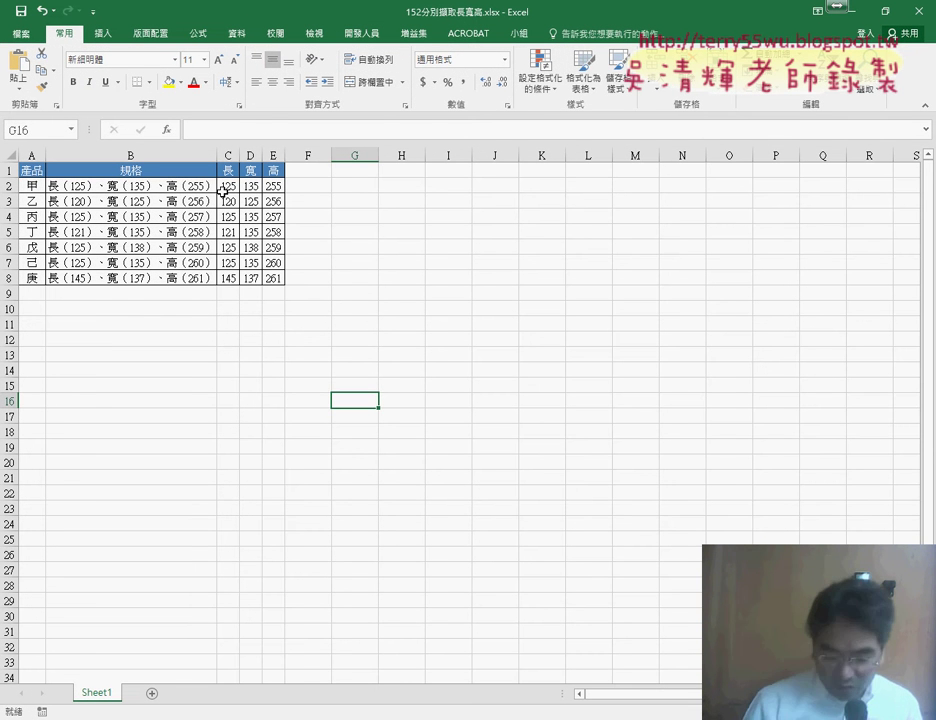
left_click_drag(228, 186, 277, 283)
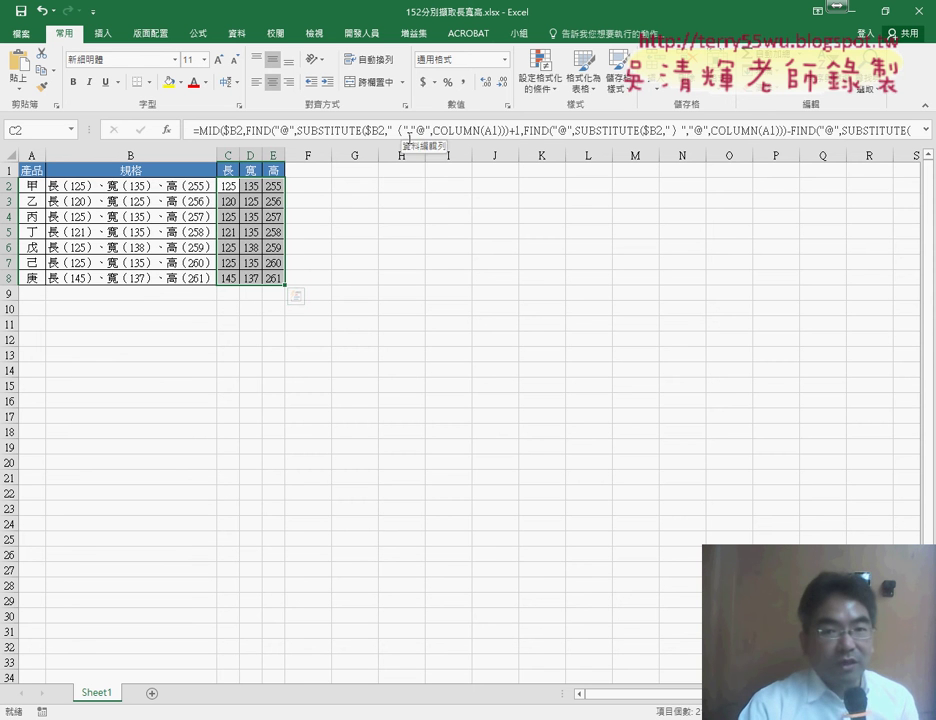
key("Delete")
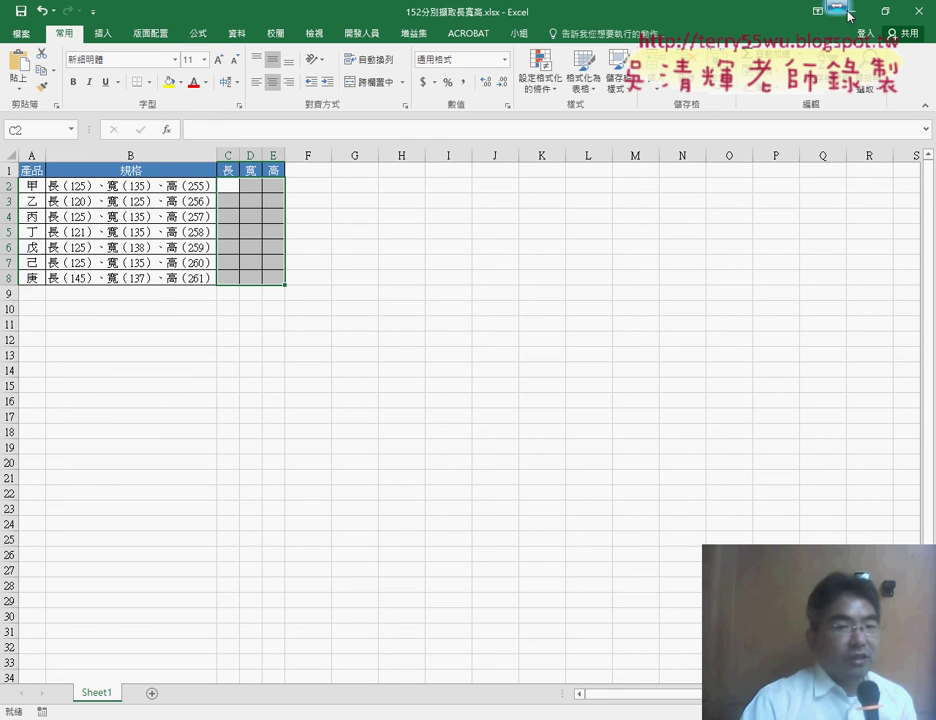
Discard the 152 workbook changes and open 範例_字串切割.xlsx from the 01文字與資料函數 folder.
left_click(918, 10)
left_click(467, 383)
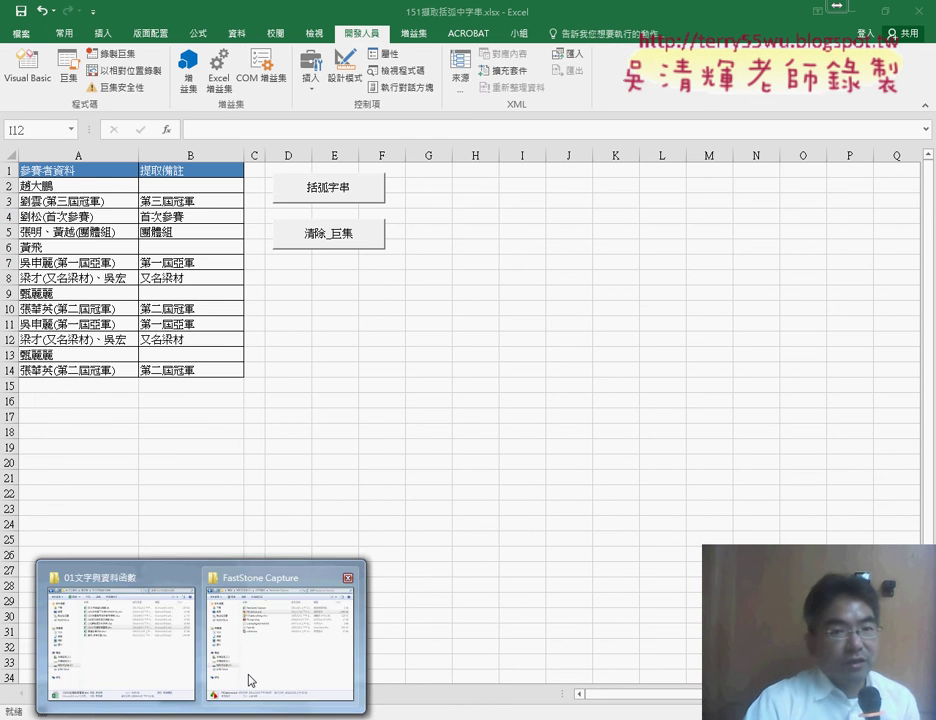
left_click(250, 685)
left_click(163, 673)
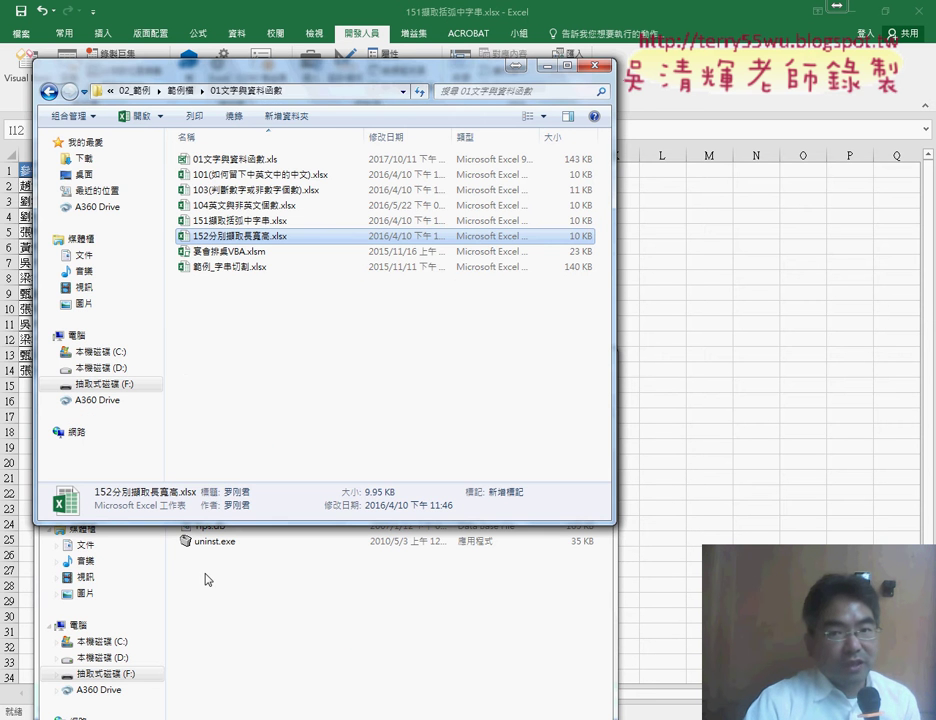
left_click(241, 268)
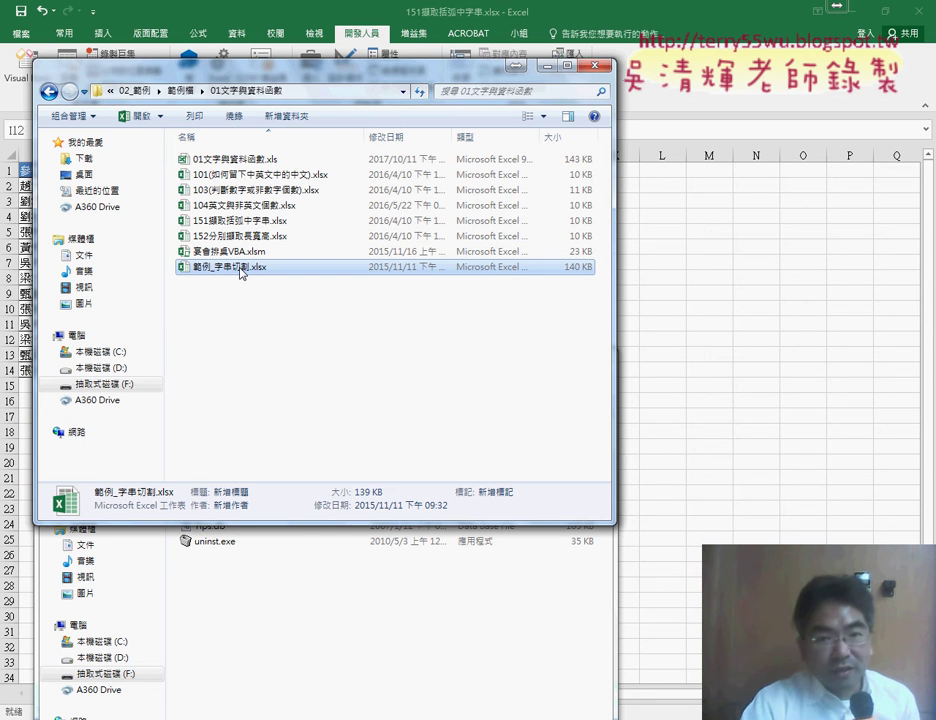
double_click(241, 268)
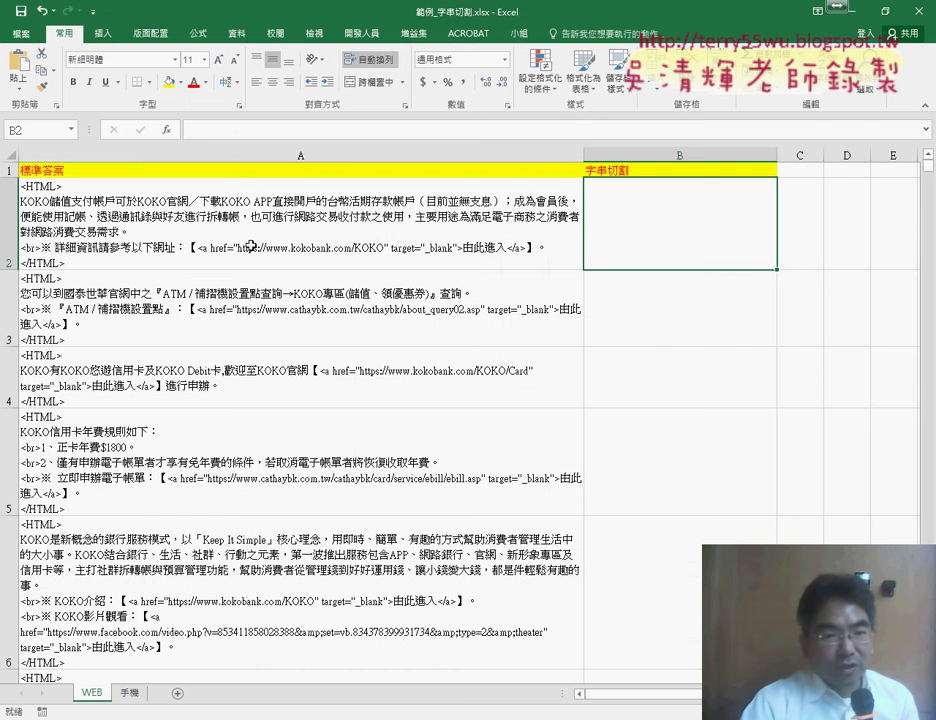
left_click(205, 248)
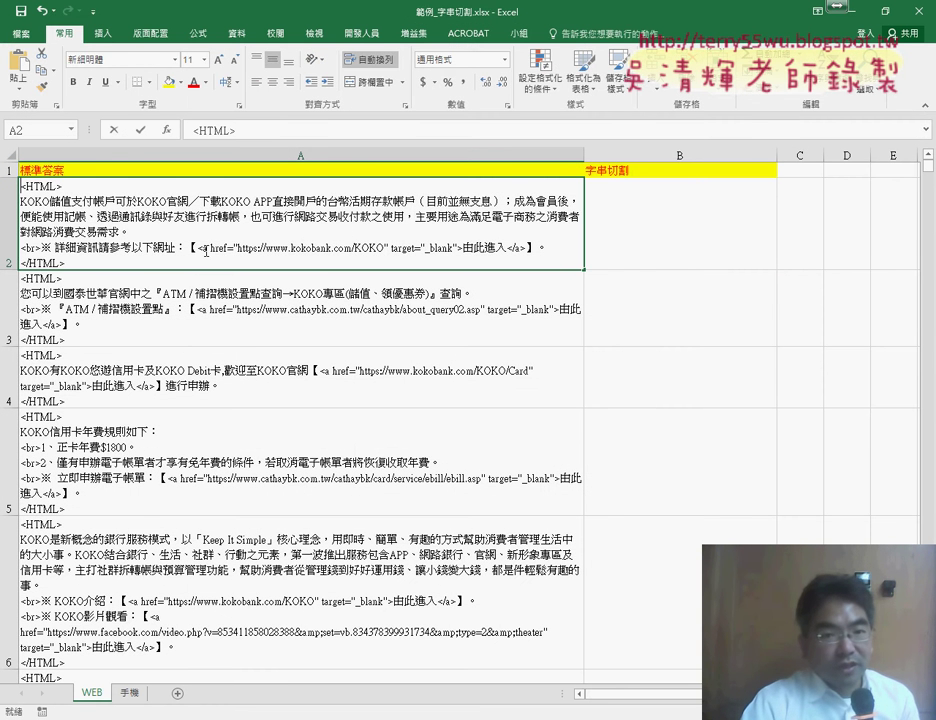
double_click(198, 247)
left_click_drag(198, 247, 465, 249)
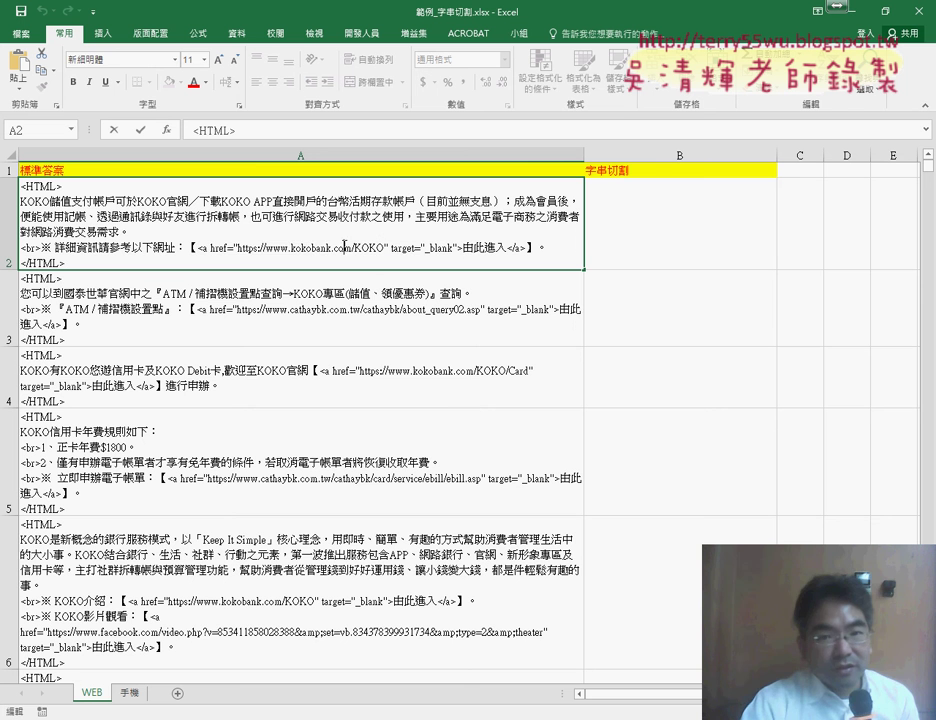
left_click(239, 245)
left_click_drag(239, 247, 377, 247)
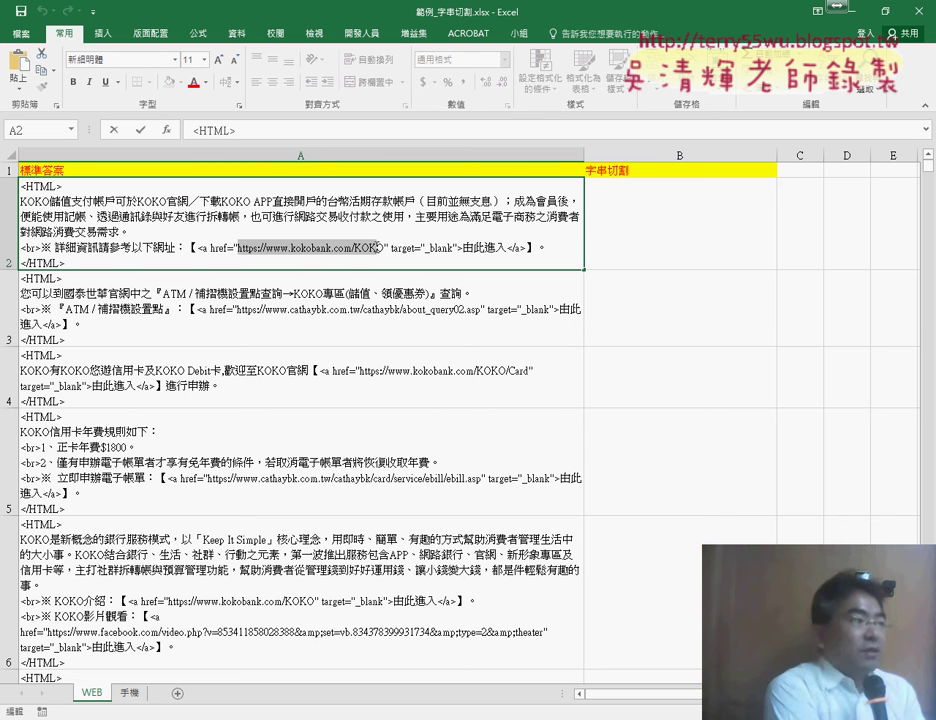
left_click(213, 314)
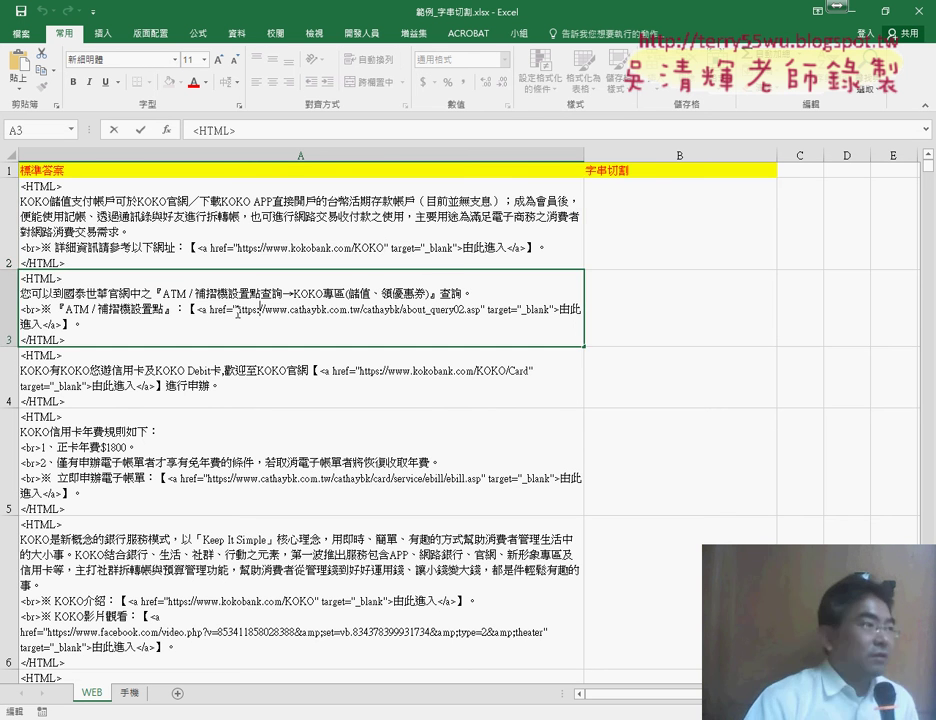
double_click(236, 310)
left_click_drag(236, 310, 258, 311)
left_click(258, 311)
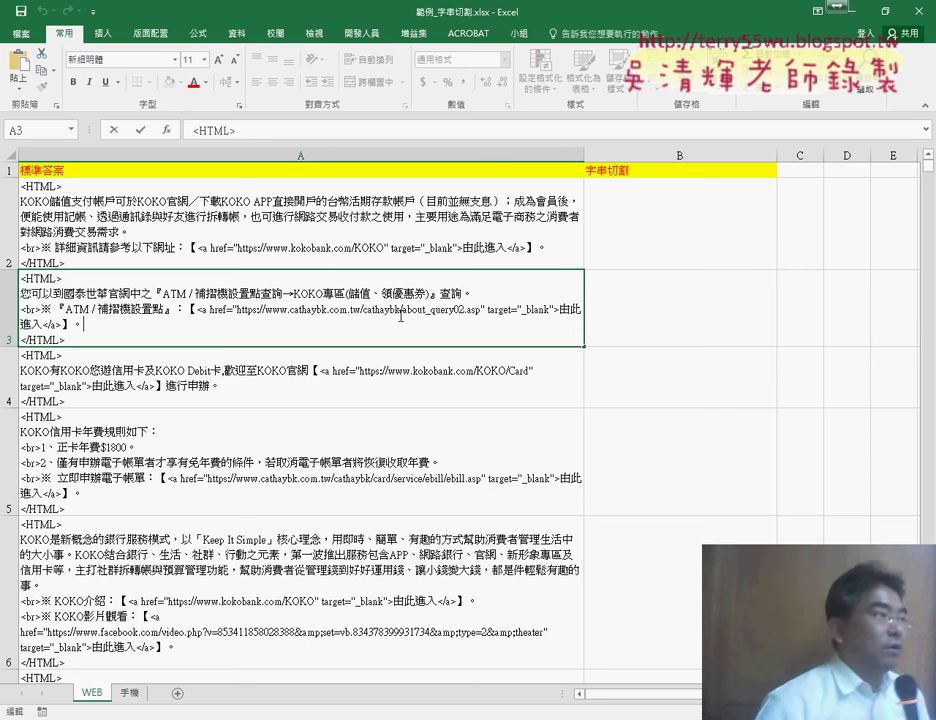
left_click_drag(237, 310, 482, 311)
left_click(258, 310)
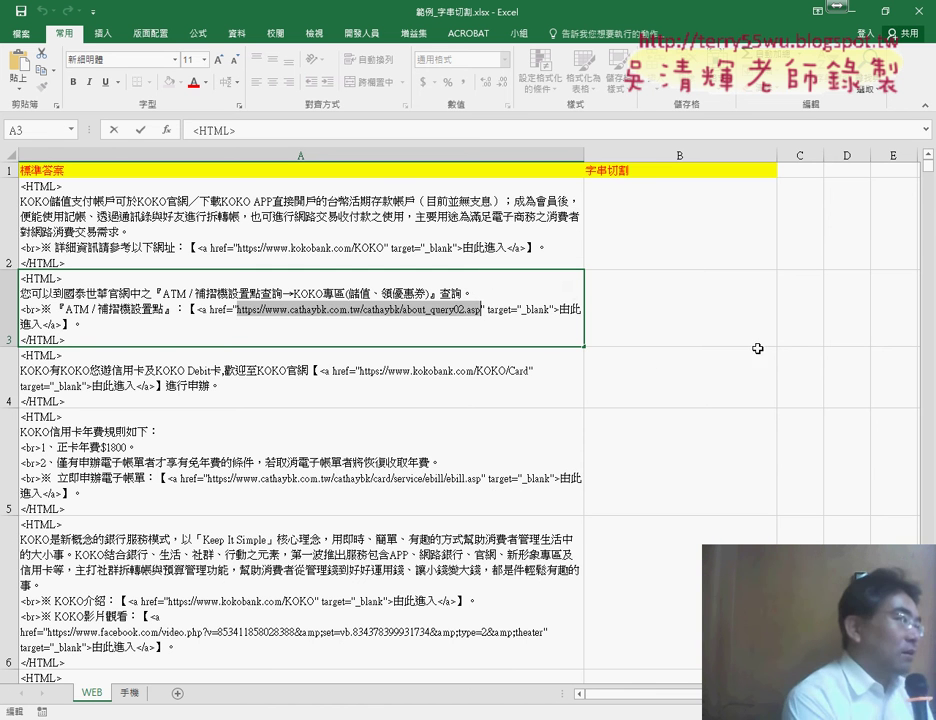
left_click(718, 326)
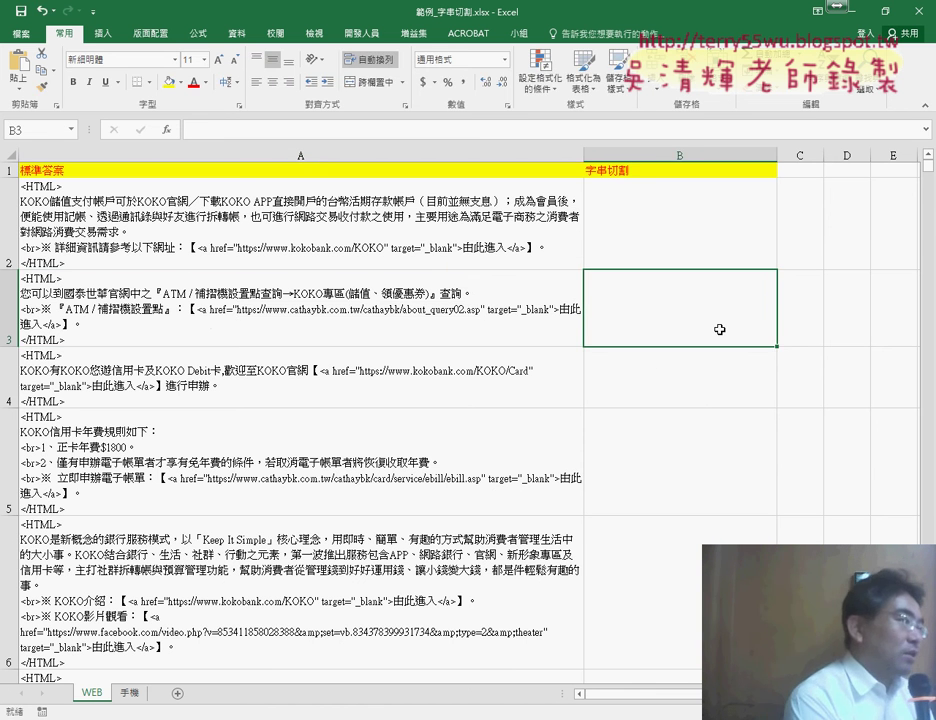
left_click(469, 237)
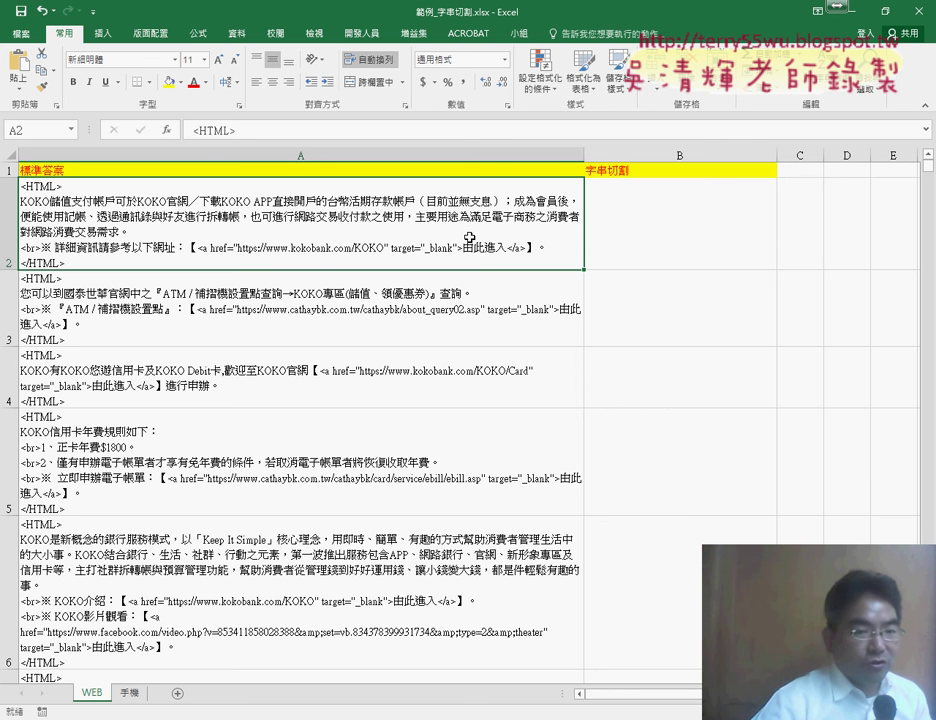
double_click(204, 244)
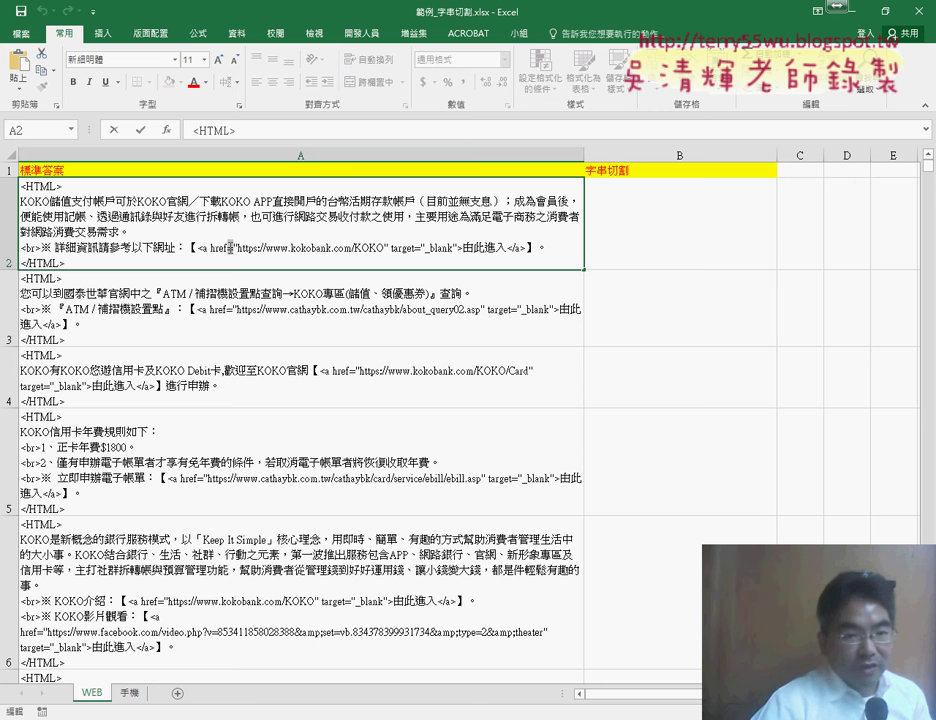
left_click_drag(230, 246, 199, 247)
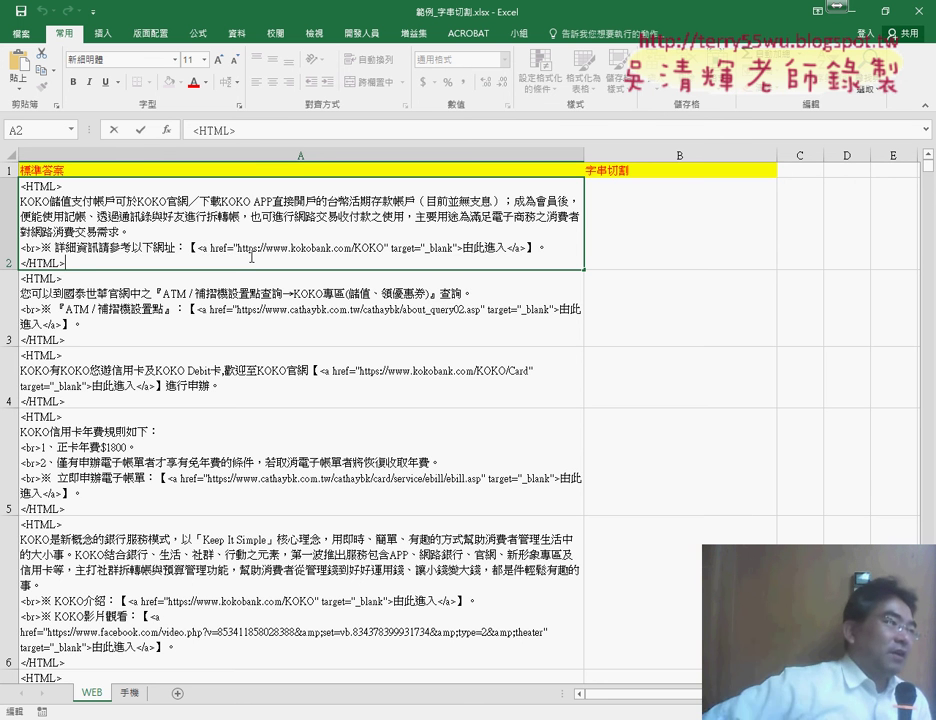
left_click_drag(237, 246, 427, 247)
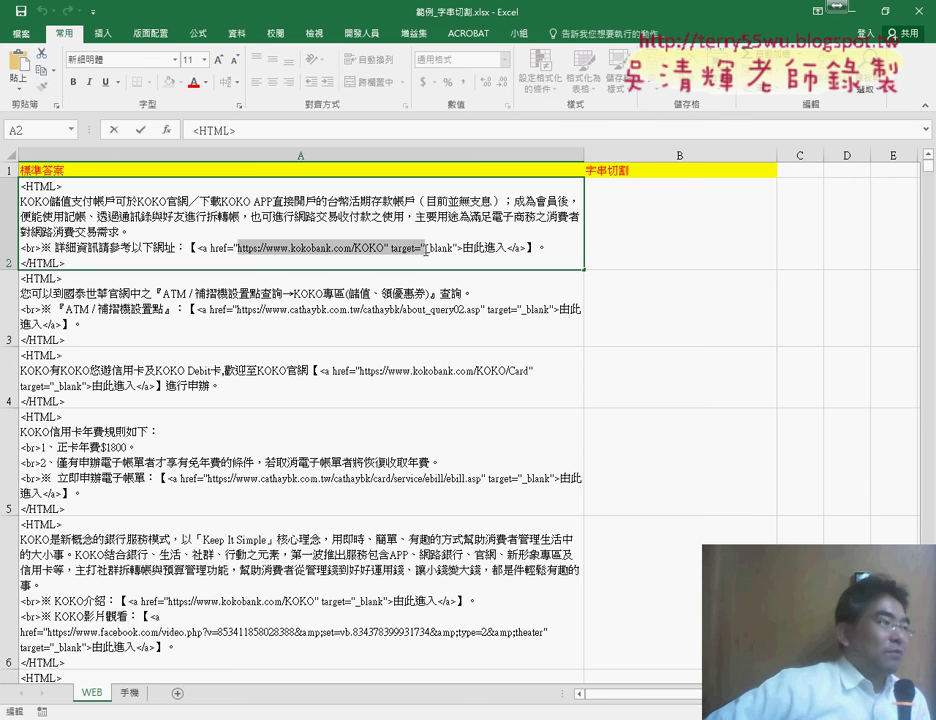
left_click(365, 242)
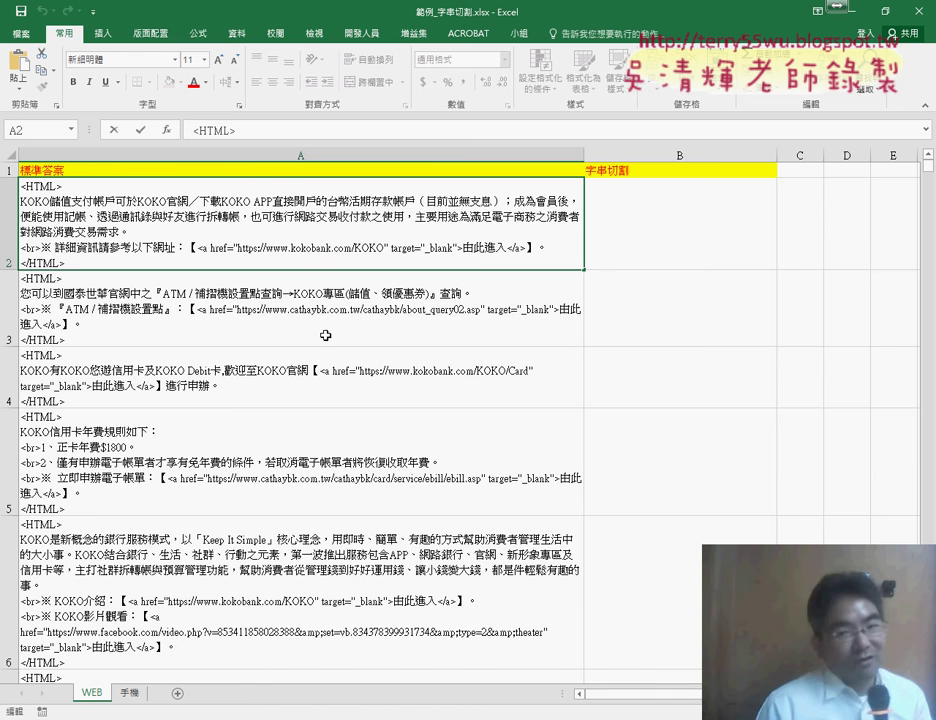
scroll(324, 365, "down", 1)
scroll(324, 365, "down", 2)
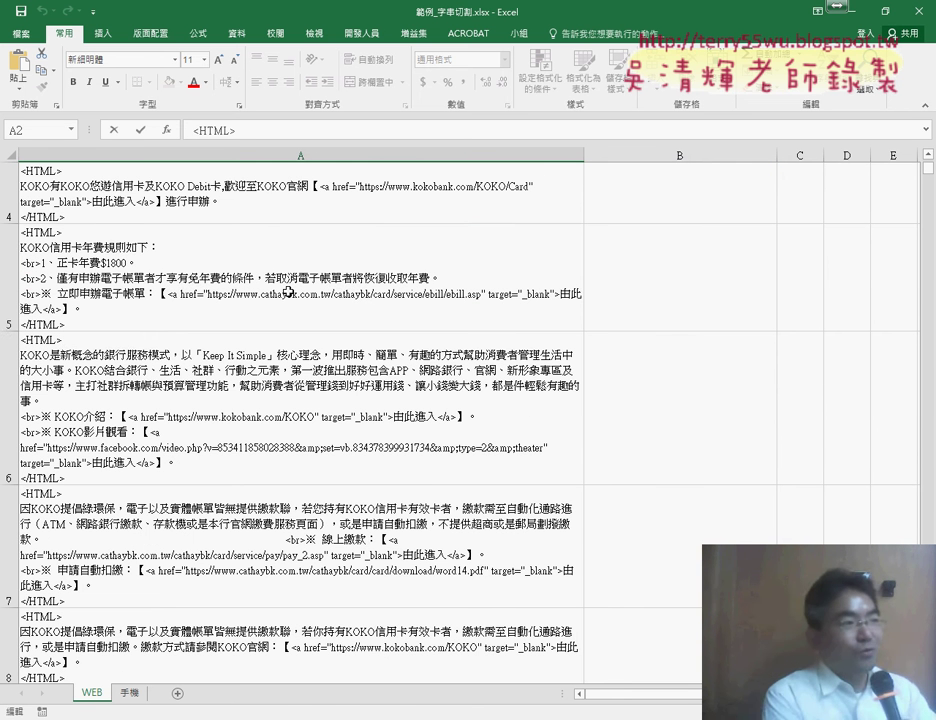
left_click(300, 230)
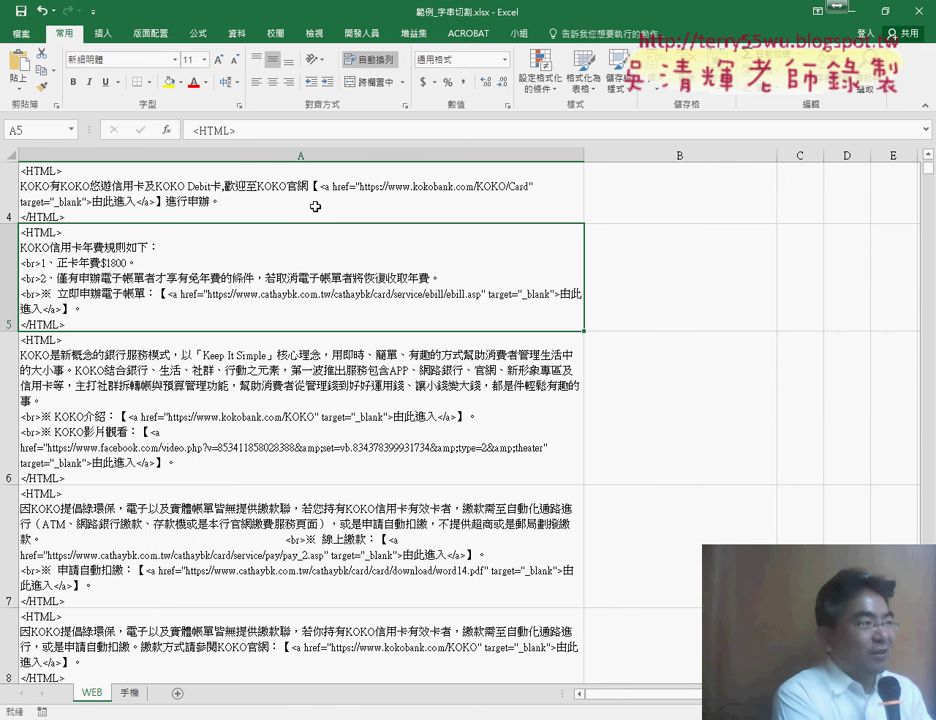
left_click(277, 430)
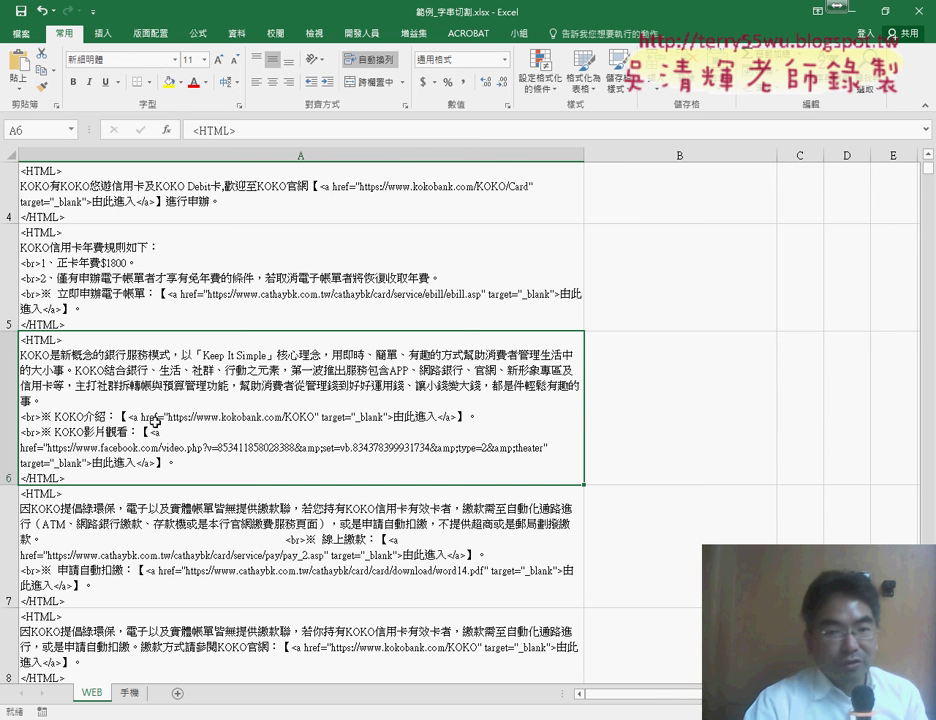
Close the sample workbook unsaved and run 括弧字串_巨集 on the 巨集 sheet.
key("ctrl+w")
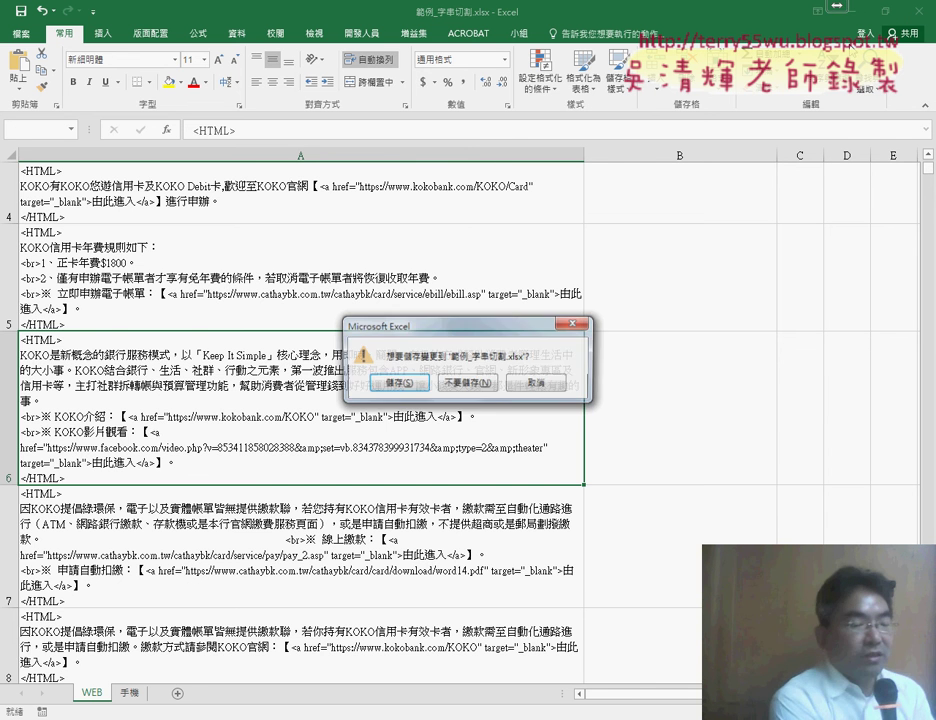
key("n")
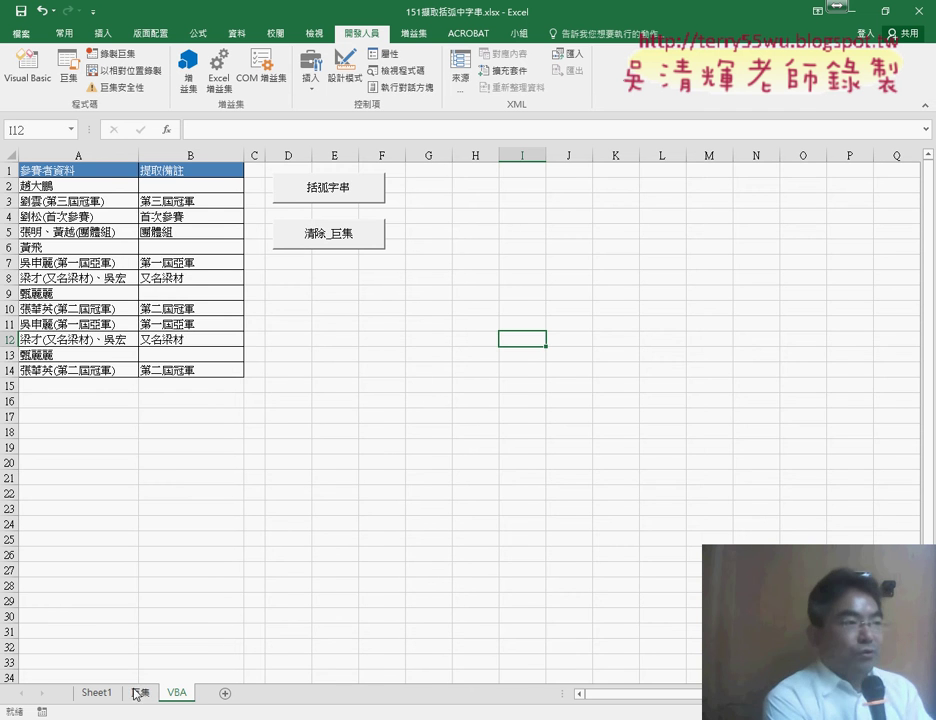
left_click(139, 692)
left_click(322, 190)
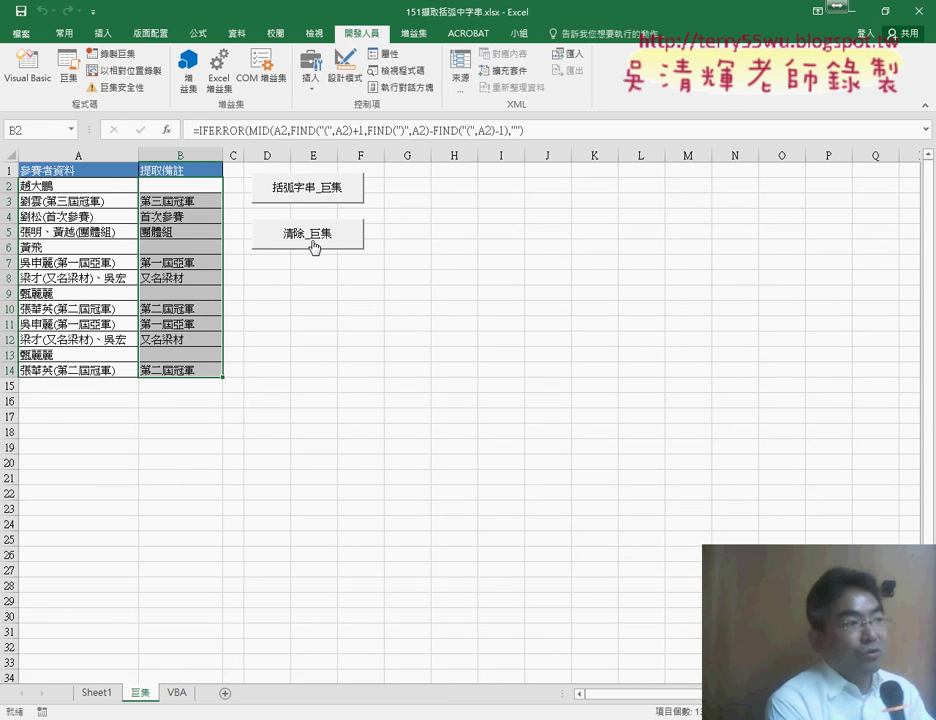
View 括弧字串_巨集's VBA code, noting the dynamic last-row AutoFill range.
right_click(316, 185)
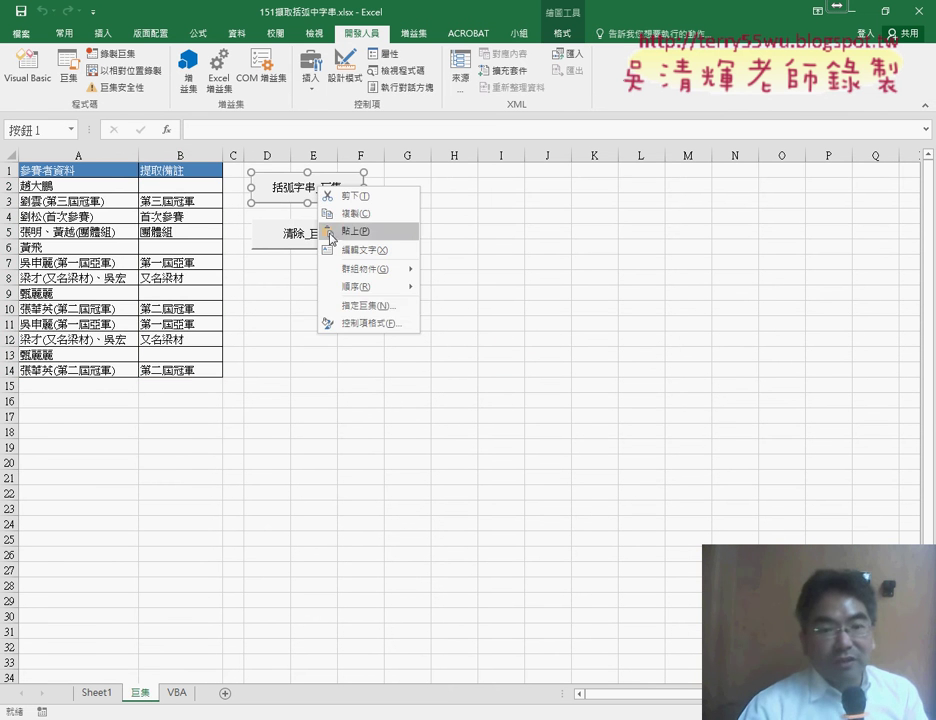
left_click(338, 305)
left_click(465, 202)
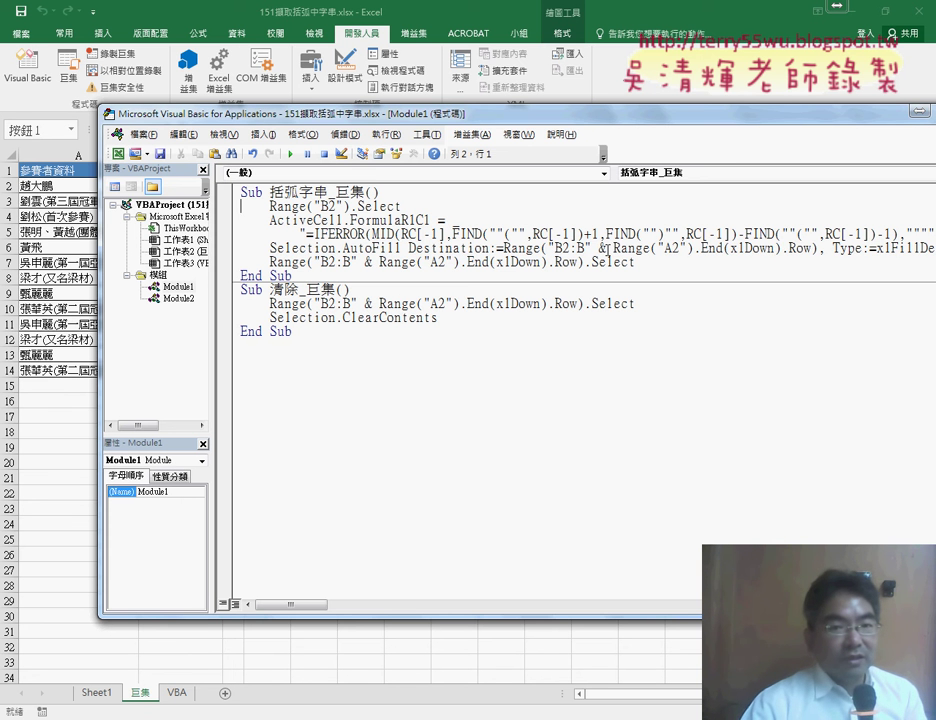
left_click_drag(599, 248, 810, 251)
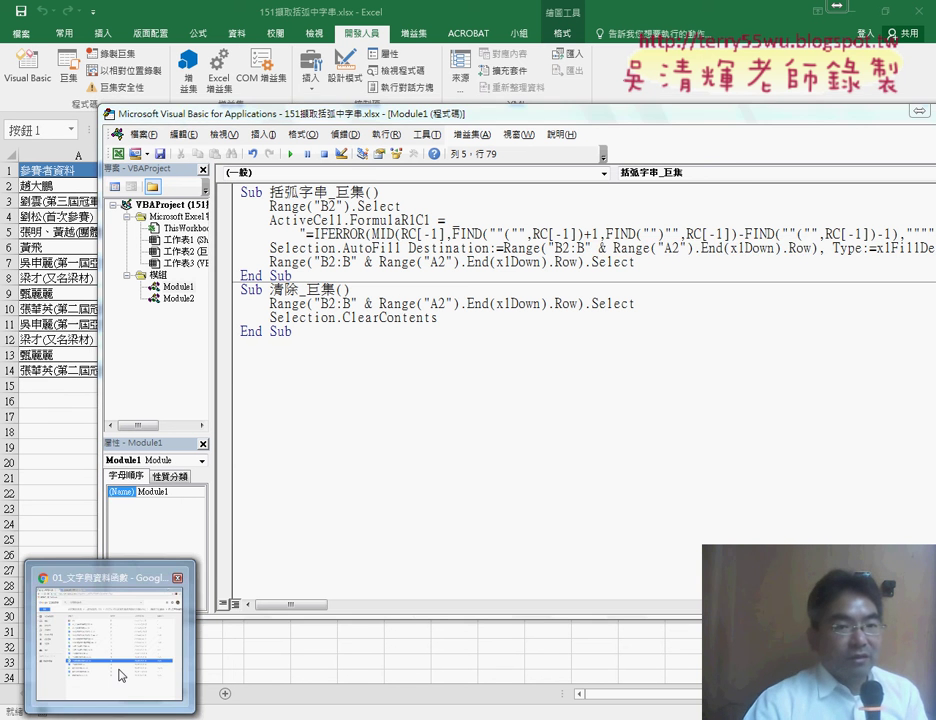
left_click(121, 672)
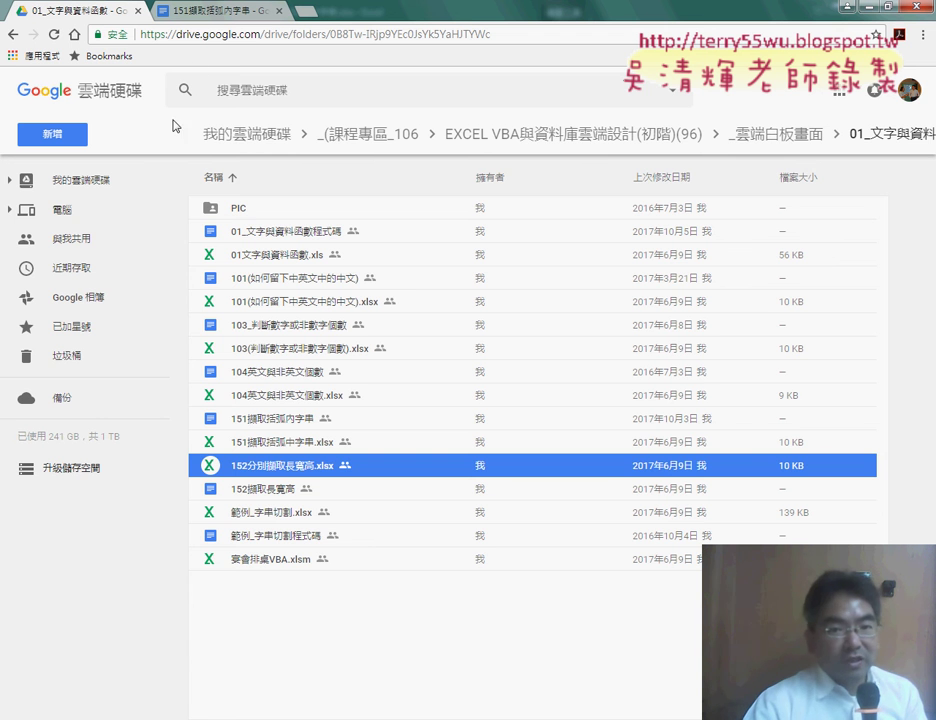
Review the 修改巨集 VBA code in the 151擷取括弧內字串 notes, then return to Excel.
double_click(255, 420)
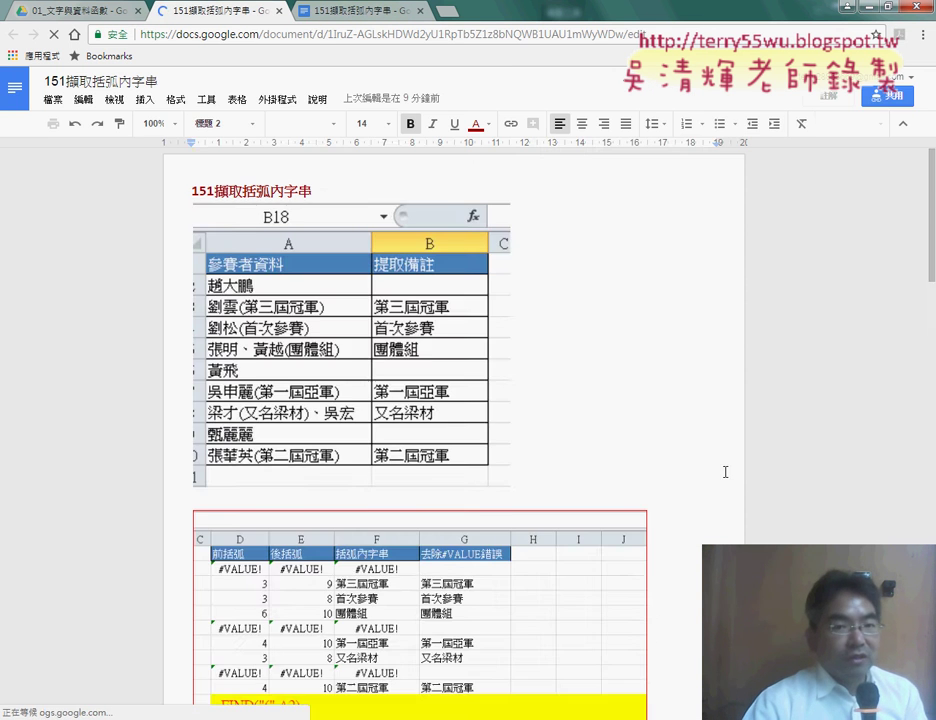
scroll(740, 475, "down", 4)
scroll(740, 475, "down", 3)
scroll(740, 475, "down", 5)
scroll(740, 475, "down", 1)
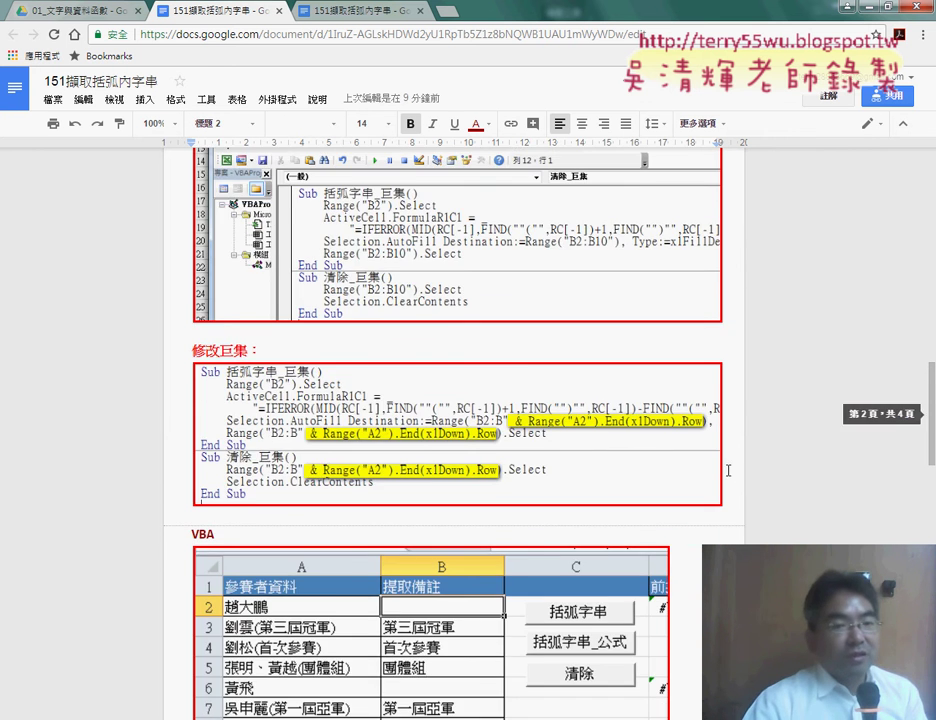
scroll(453, 345, "up", 2)
scroll(490, 375, "down", 3)
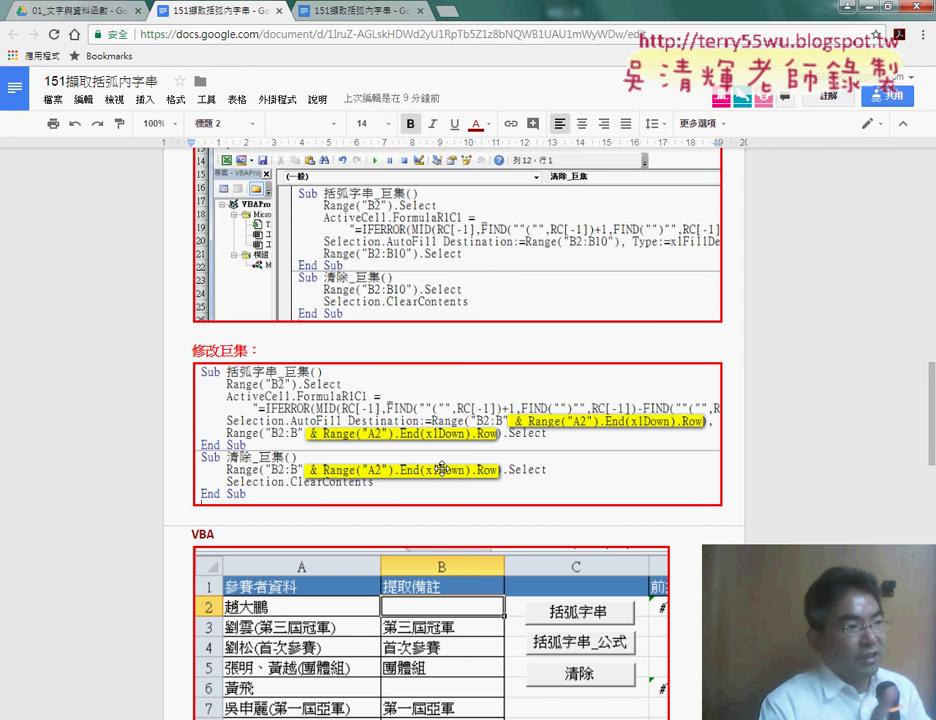
scroll(708, 390, "down", 2)
scroll(708, 400, "down", 1)
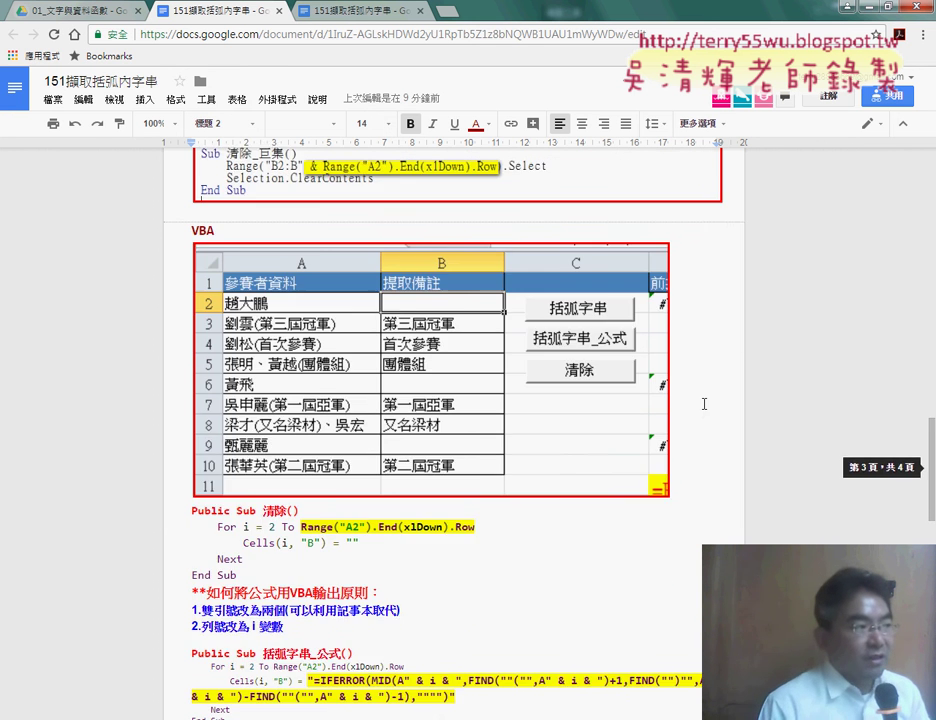
scroll(708, 400, "down", 1)
left_click(871, 10)
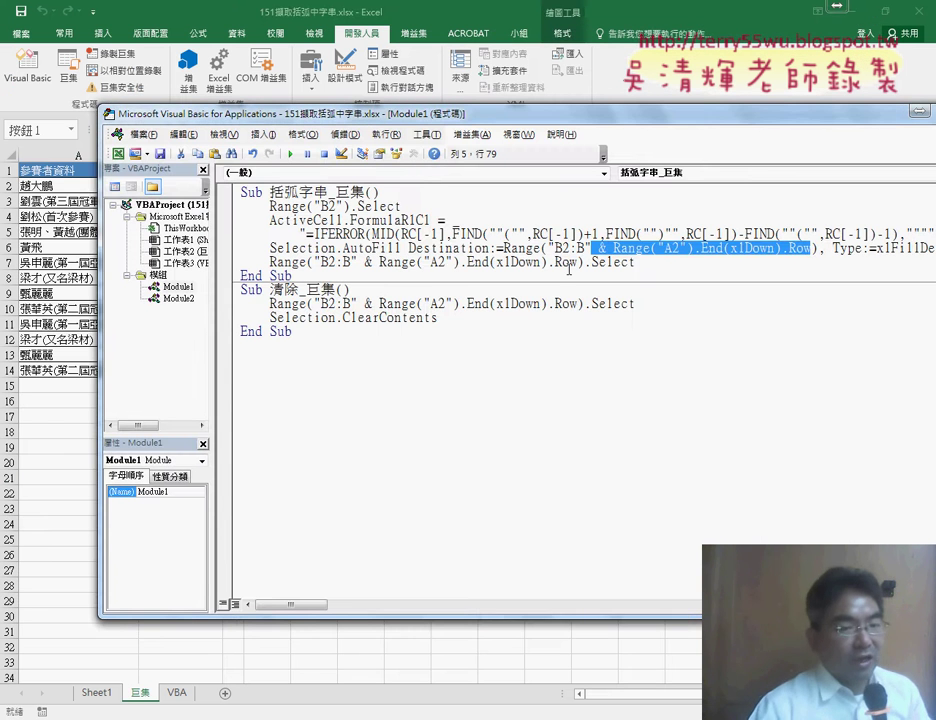
On the VBA sheet, run the bracket-text macro, then clear column B.
left_click(75, 476)
left_click(176, 693)
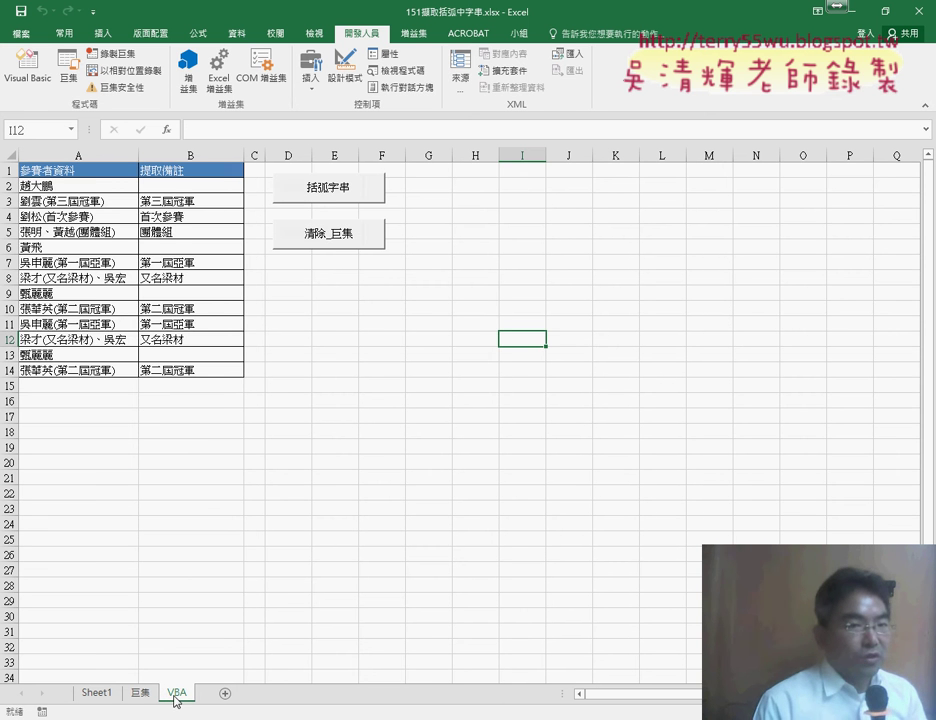
left_click(328, 188)
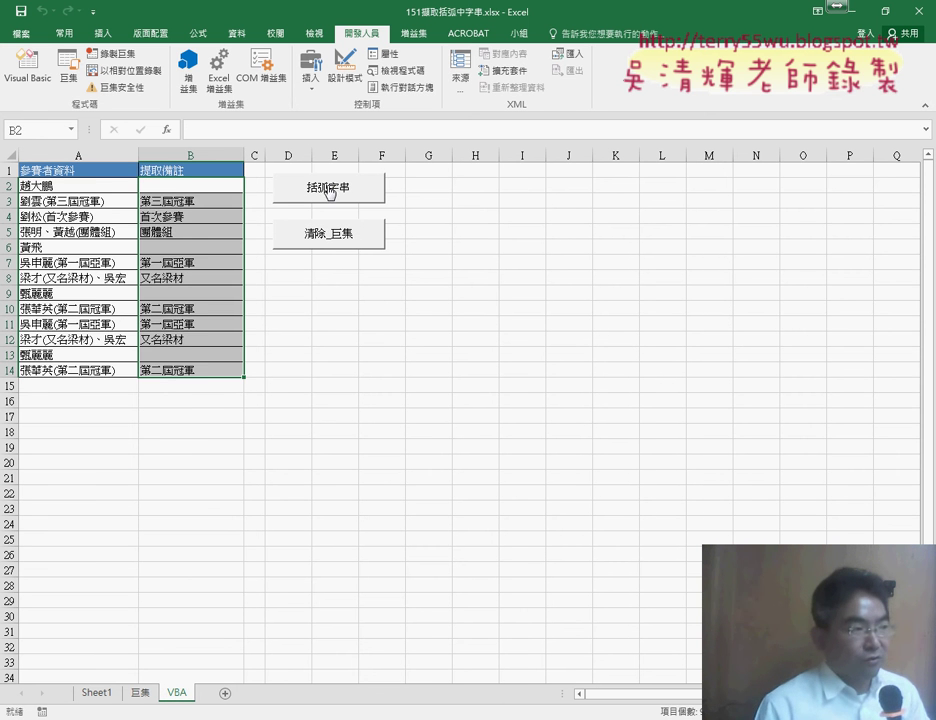
left_click(530, 432)
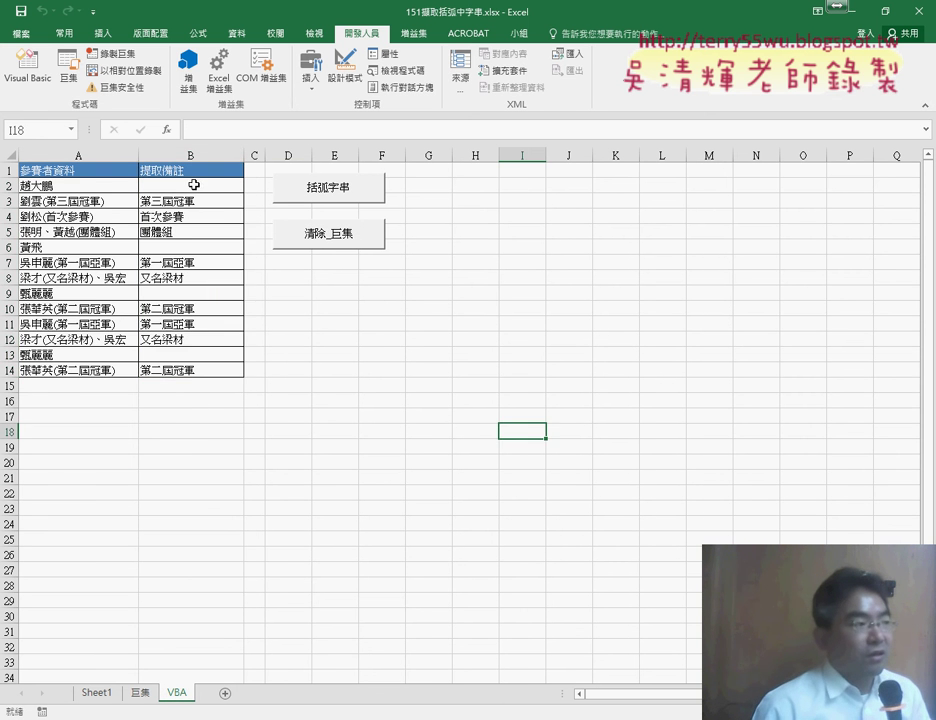
left_click(194, 185)
Enter the user-defined 括弧字串函數 with argument A2 in B2 and fill down to B14.
left_click(167, 130)
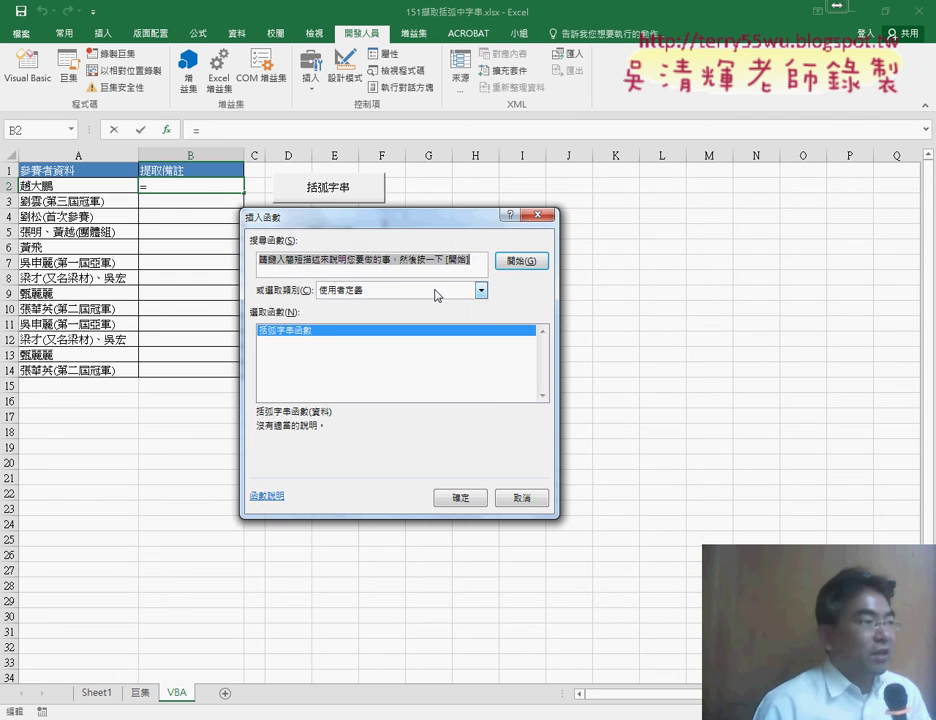
left_click(435, 290)
left_click(350, 290)
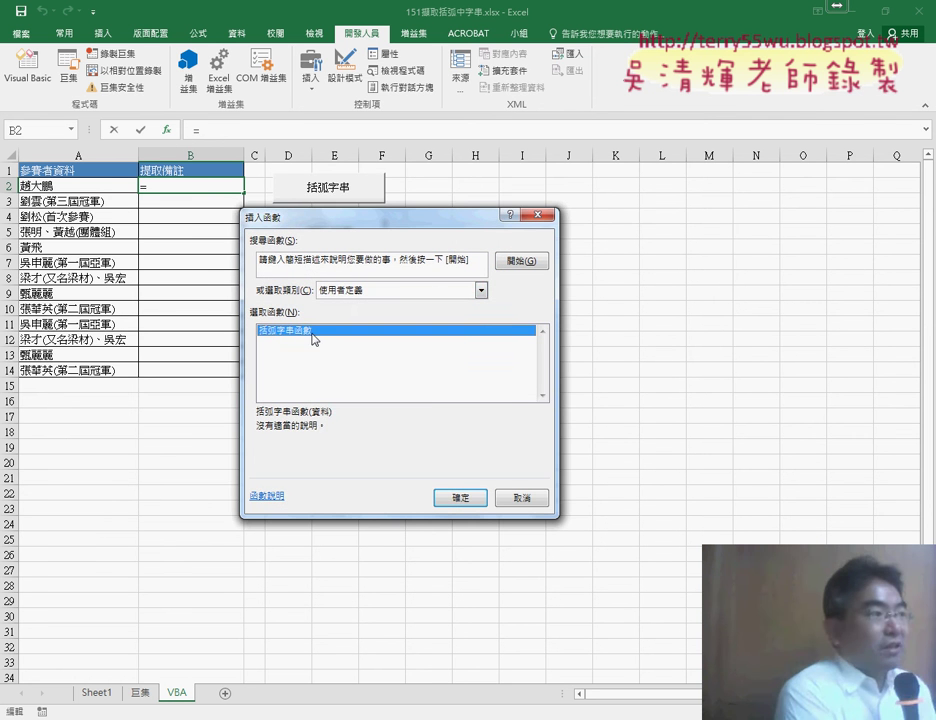
left_click(462, 497)
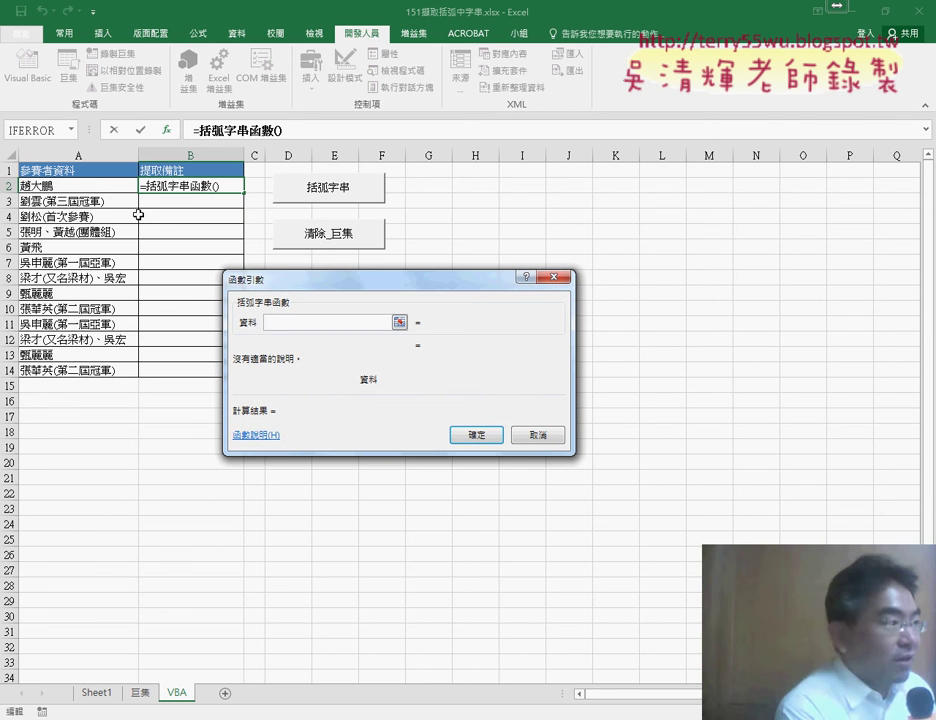
left_click(90, 186)
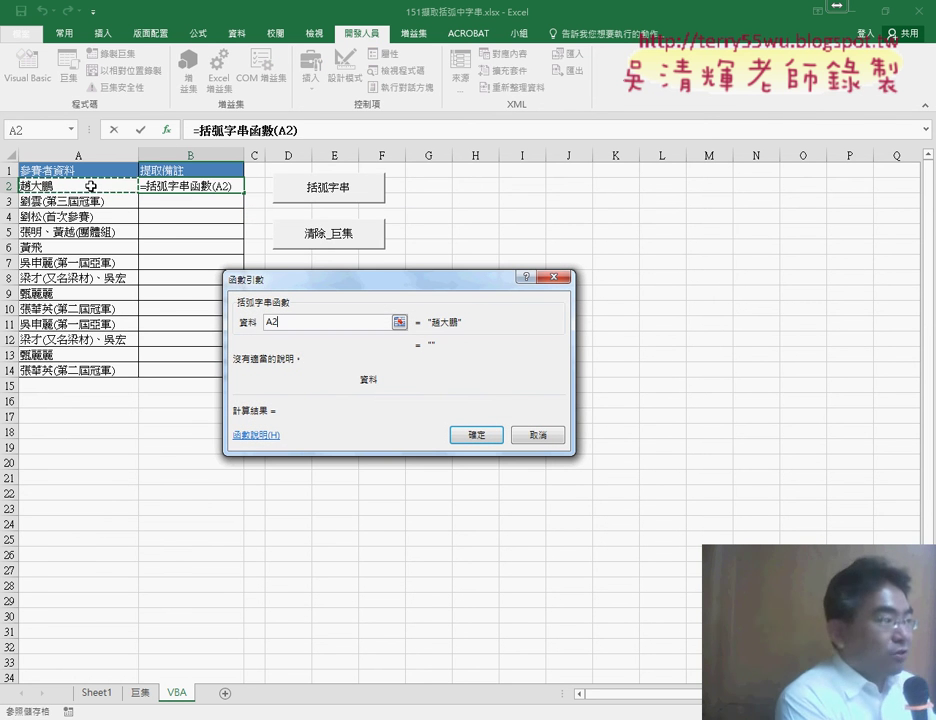
left_click(462, 434)
left_click_drag(244, 193, 246, 378)
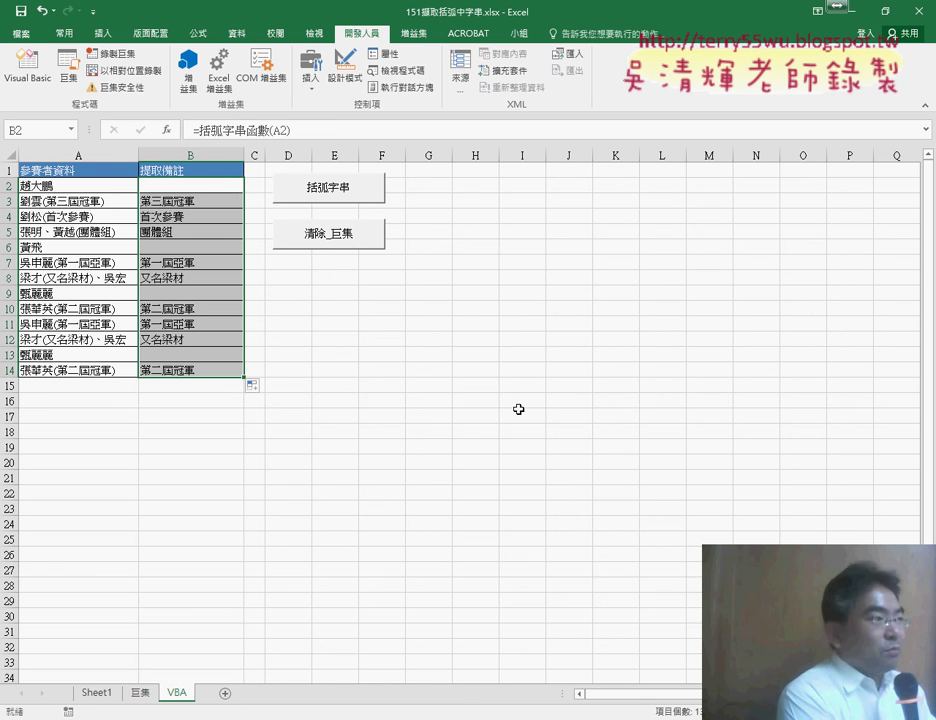
left_click(245, 130)
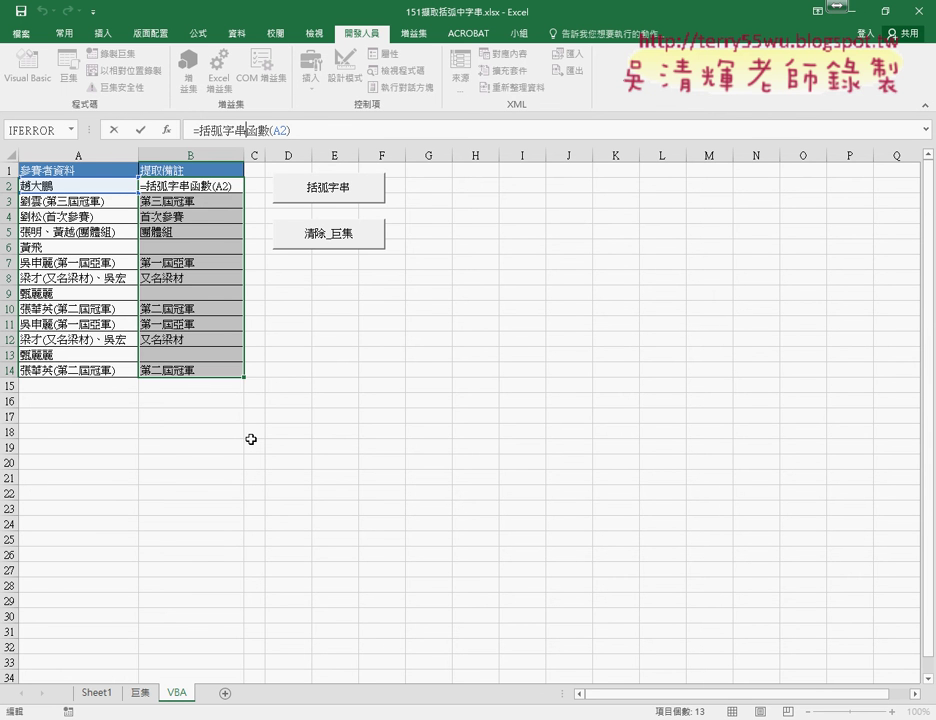
Leave the B2 括弧字串函數 formula unchanged and go to the Google Docs notes.
left_click(116, 130)
key("ctrl+c")
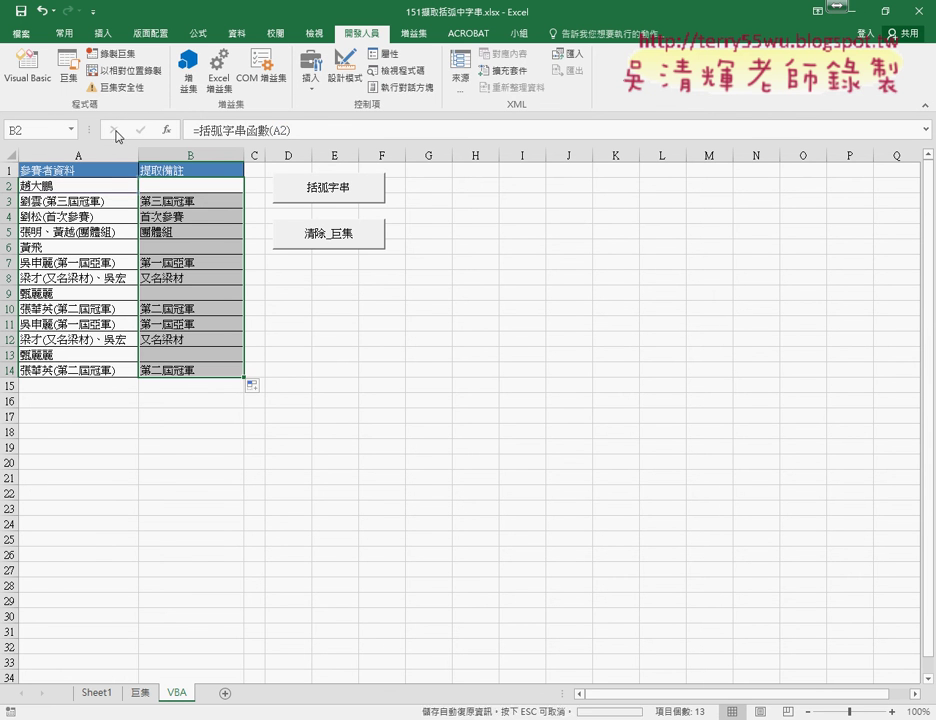
key("ctrl+v")
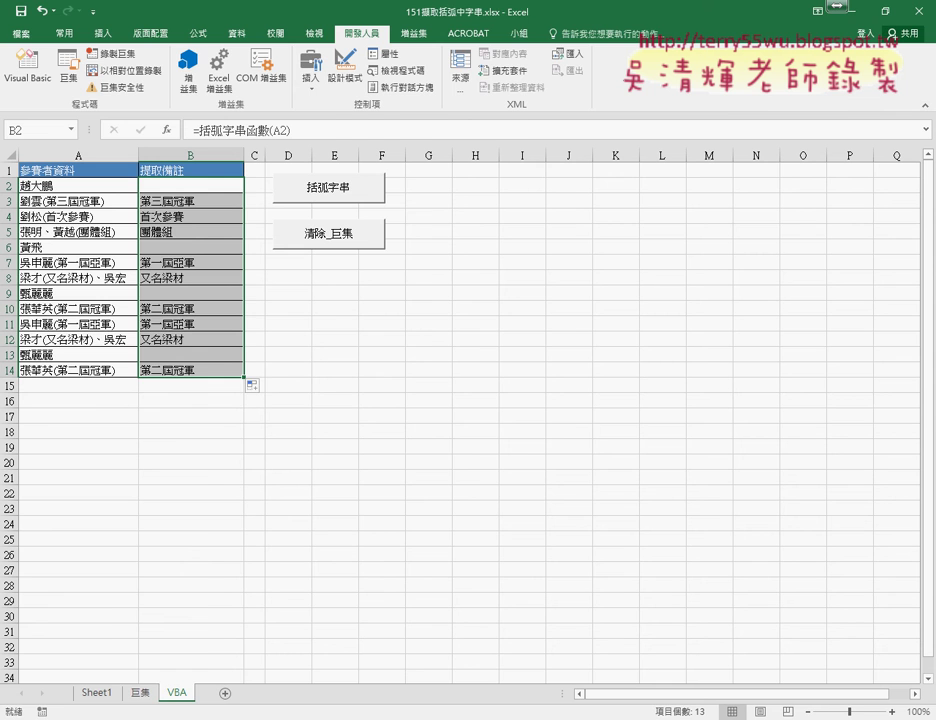
left_click(140, 715)
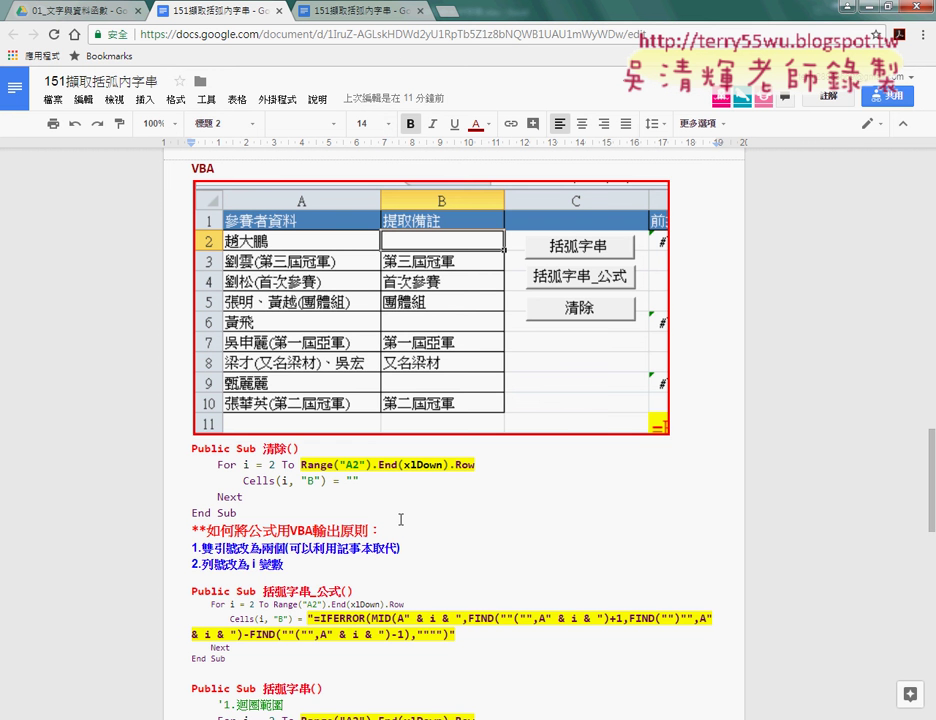
Scroll the notes, then return to the Google Drive 01_文字與資料函數 folder.
scroll(400, 519, "up", 1)
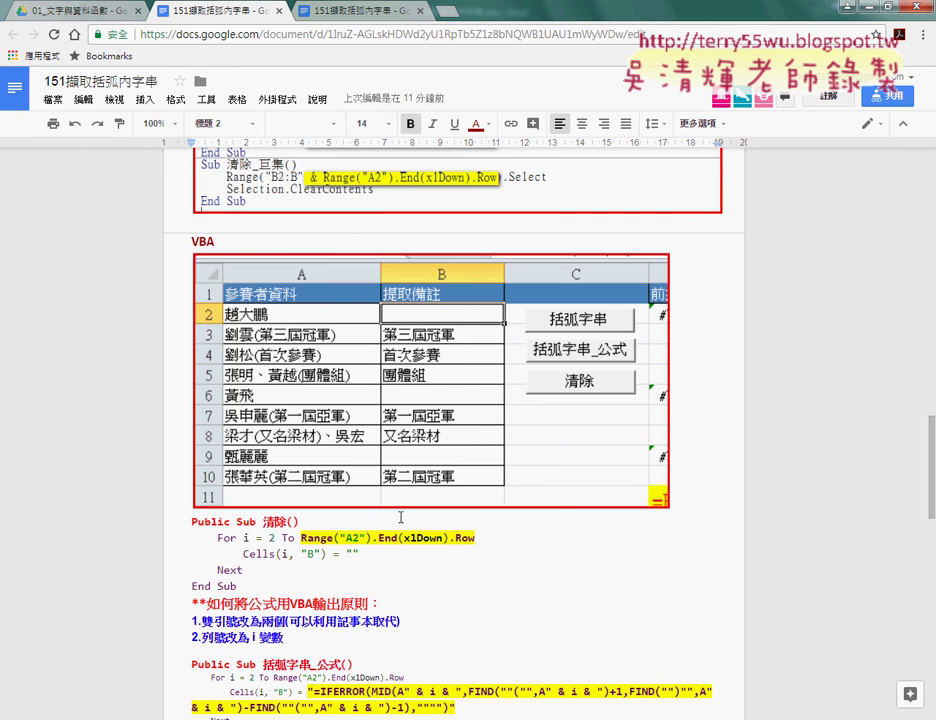
left_click(60, 10)
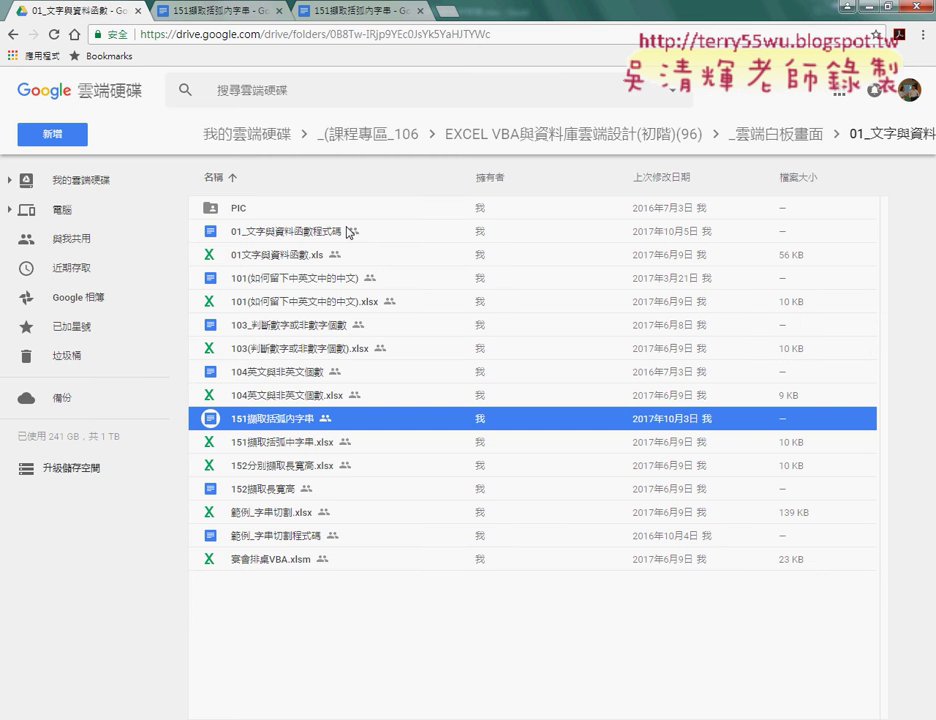